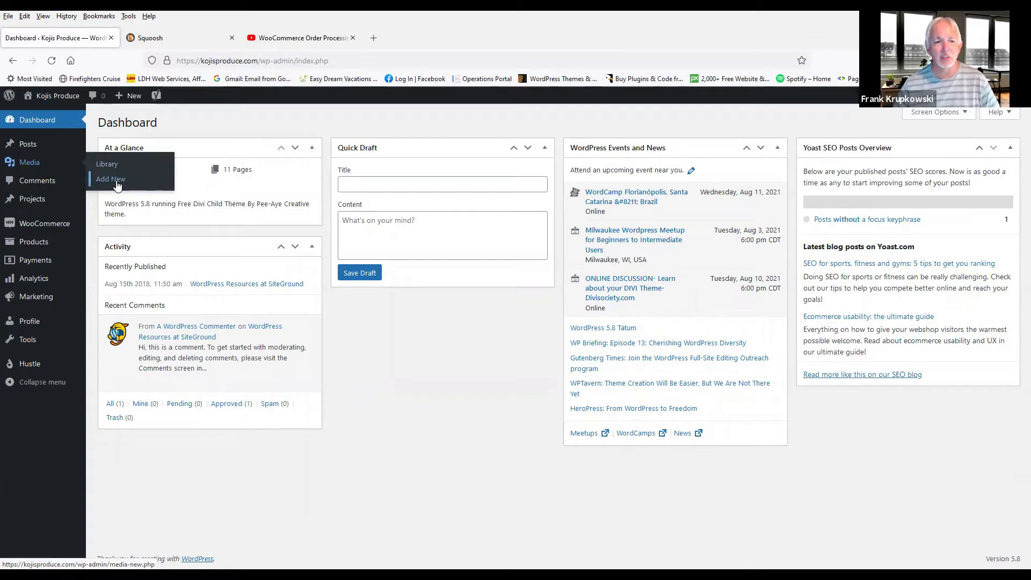
Step: Open the Media Library and explore its load-more, list and grid views, and the media type and date filters
{"action": "left_click", "coordinate": [111, 164]}
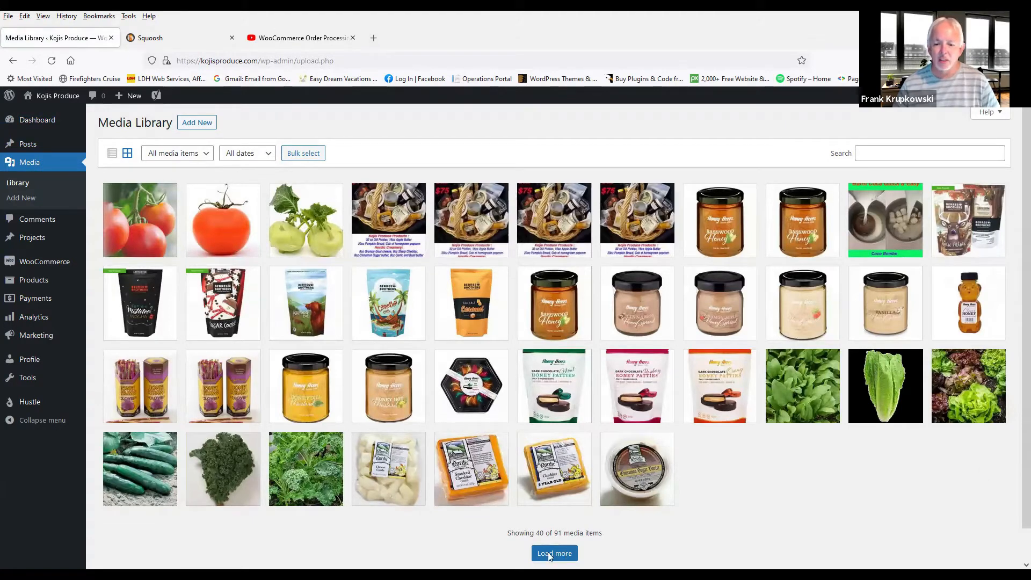
{"action": "left_click", "coordinate": [567, 557]}
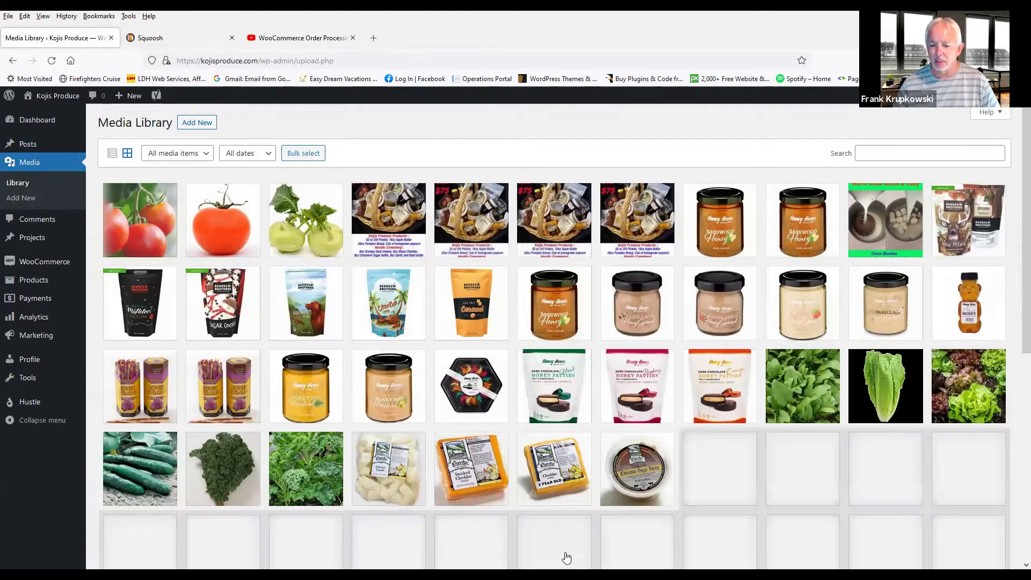
{"action": "scroll", "coordinate": [776, 424], "scroll_direction": "down", "scroll_amount": 6}
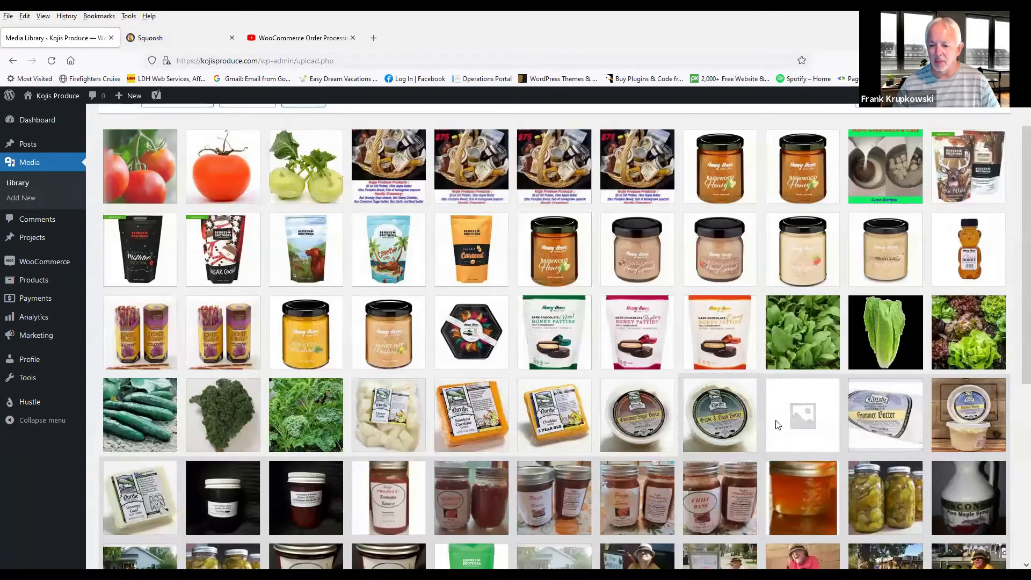
{"action": "scroll", "coordinate": [786, 129], "scroll_direction": "up", "scroll_amount": 6}
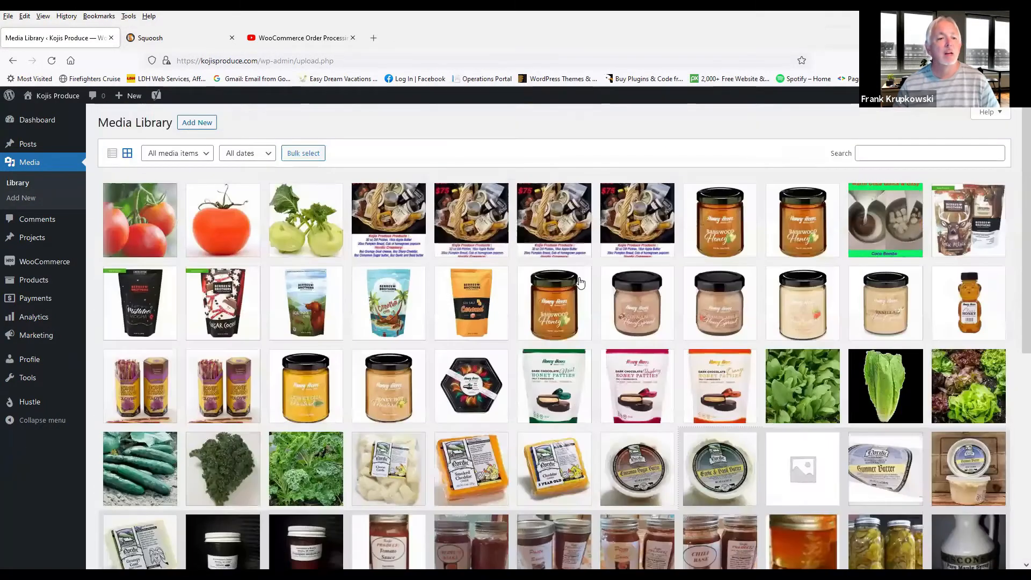
{"action": "left_click", "coordinate": [112, 154]}
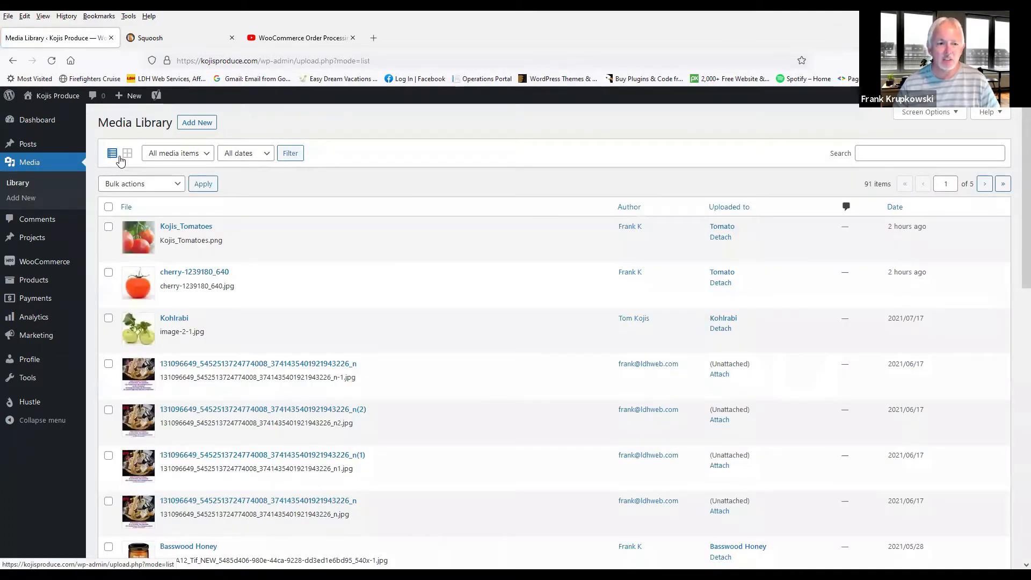
{"action": "left_click", "coordinate": [127, 154]}
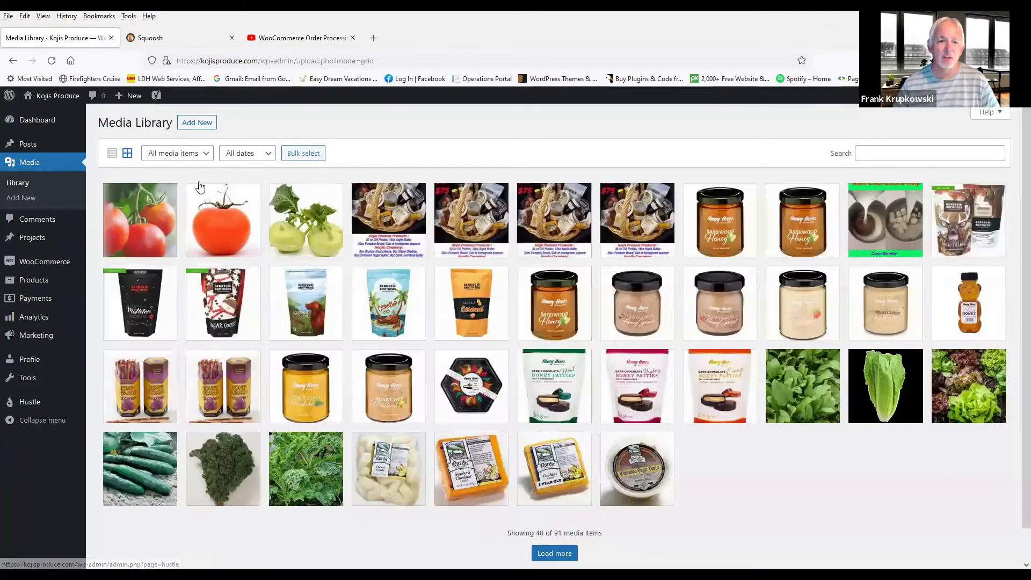
{"action": "left_click", "coordinate": [197, 154]}
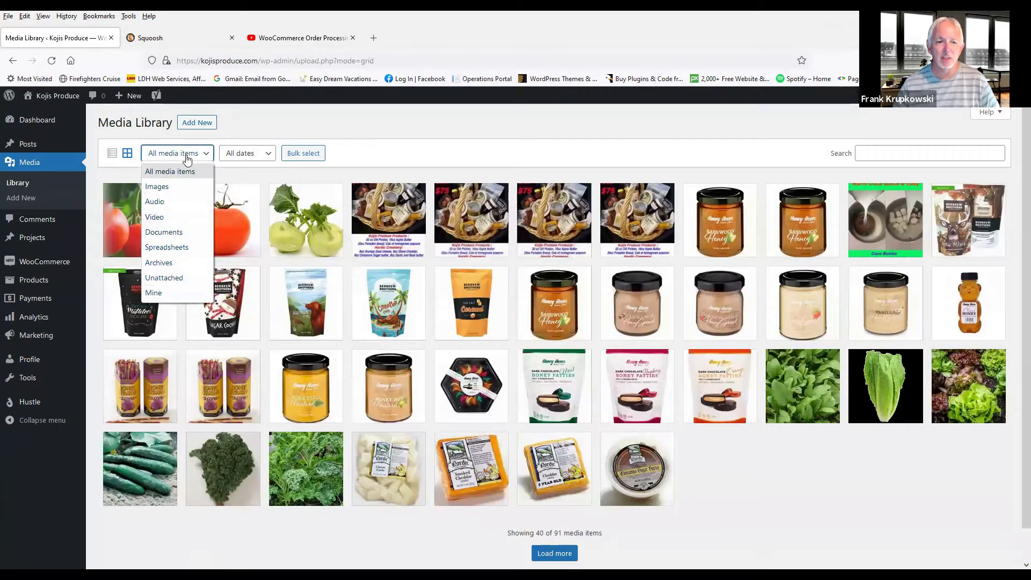
{"action": "left_click", "coordinate": [253, 155]}
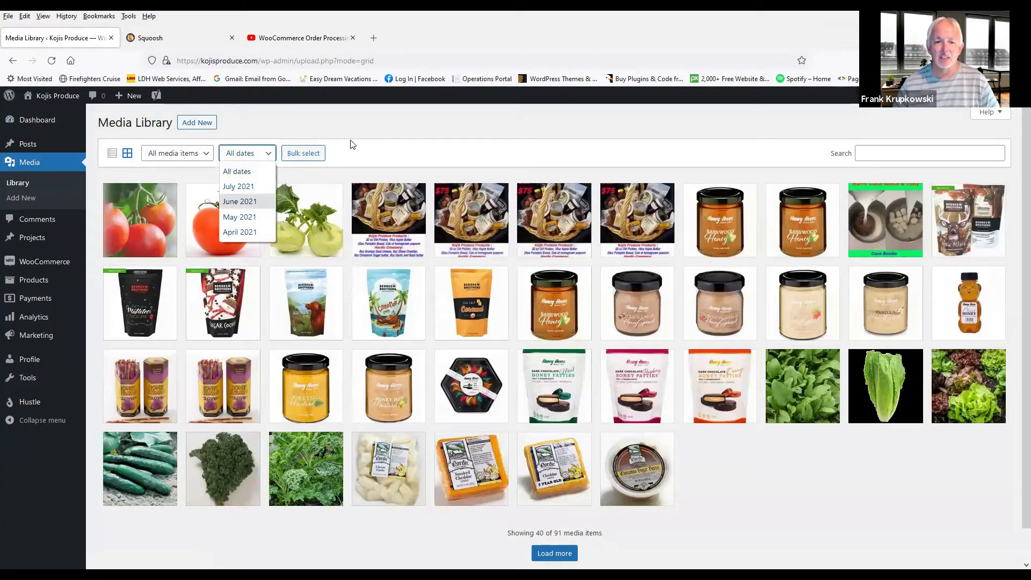
Step: Bulk select the two tomato images at the start of the library and delete them permanently
{"action": "left_click", "coordinate": [293, 153]}
{"action": "left_click", "coordinate": [295, 154]}
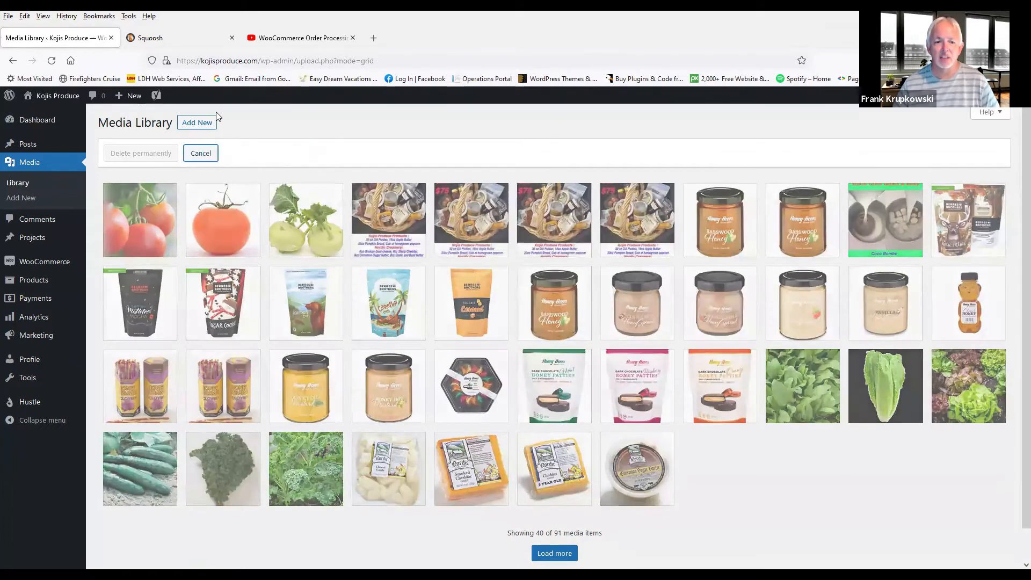
{"action": "left_click", "coordinate": [141, 209]}
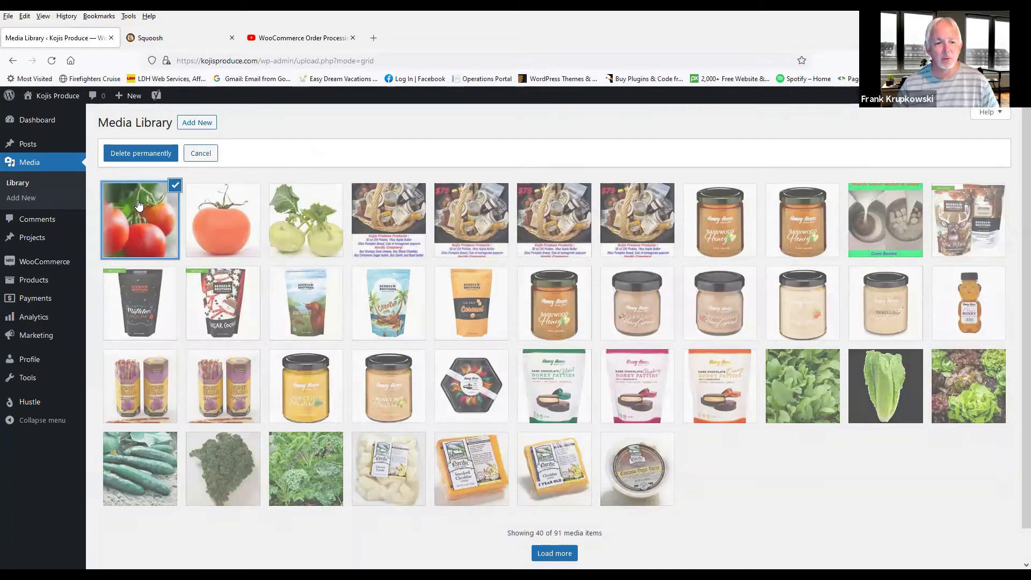
{"action": "left_click", "coordinate": [209, 216]}
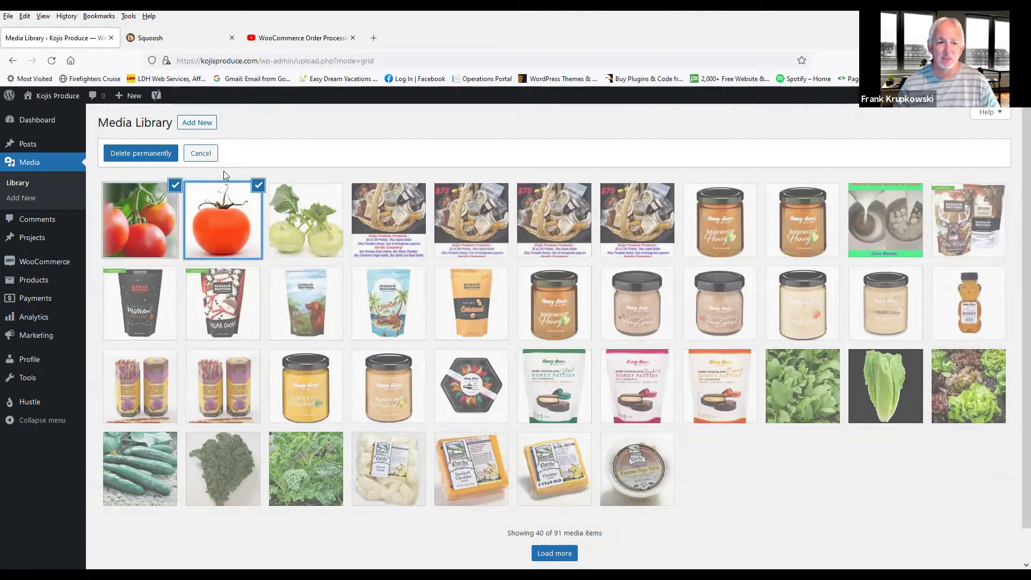
{"action": "left_click", "coordinate": [138, 154]}
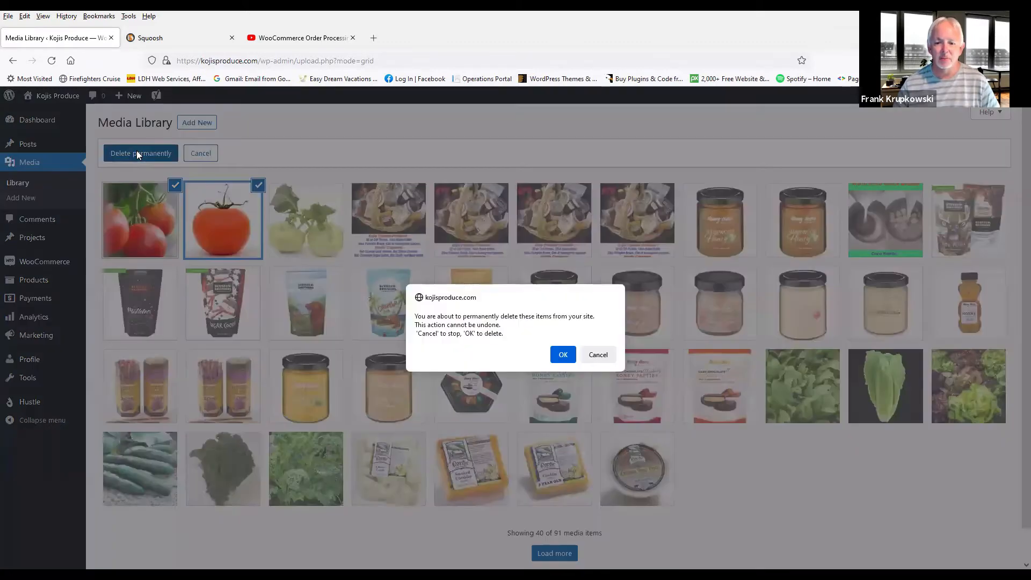
{"action": "left_click", "coordinate": [564, 355]}
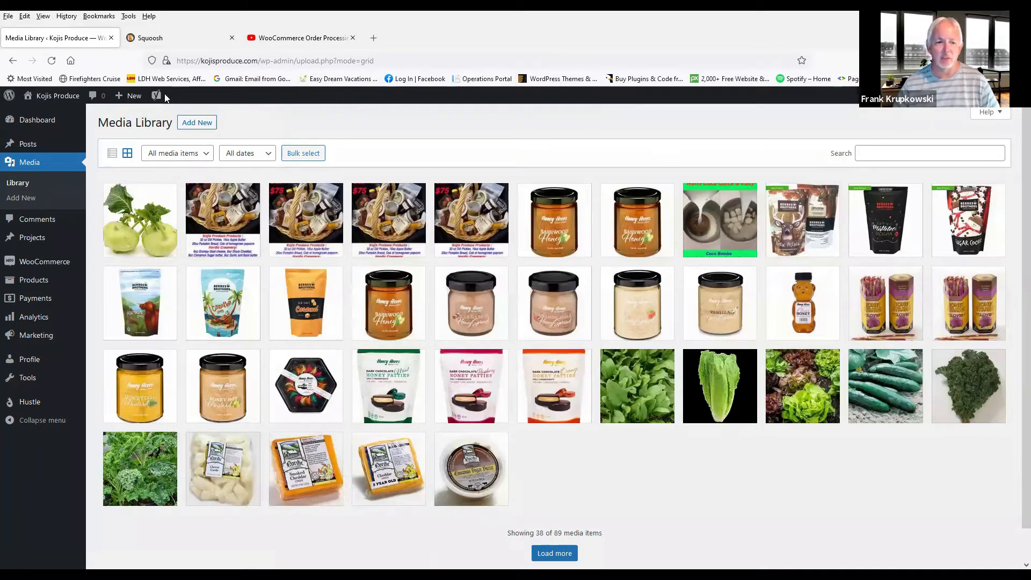
Step: Upload the image file tomato_clear to the Media Library
{"action": "left_click", "coordinate": [198, 126]}
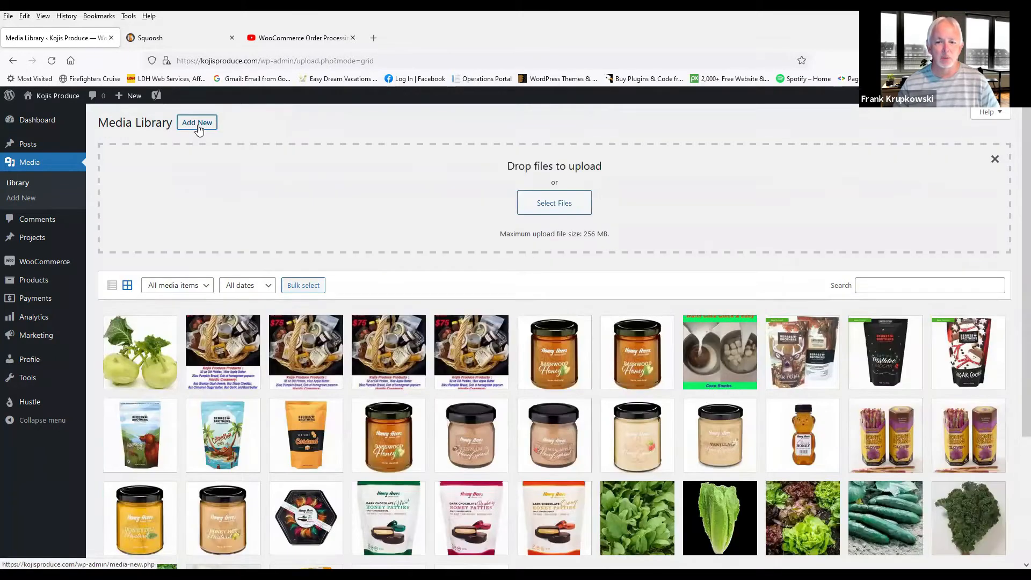
{"action": "left_click", "coordinate": [557, 208]}
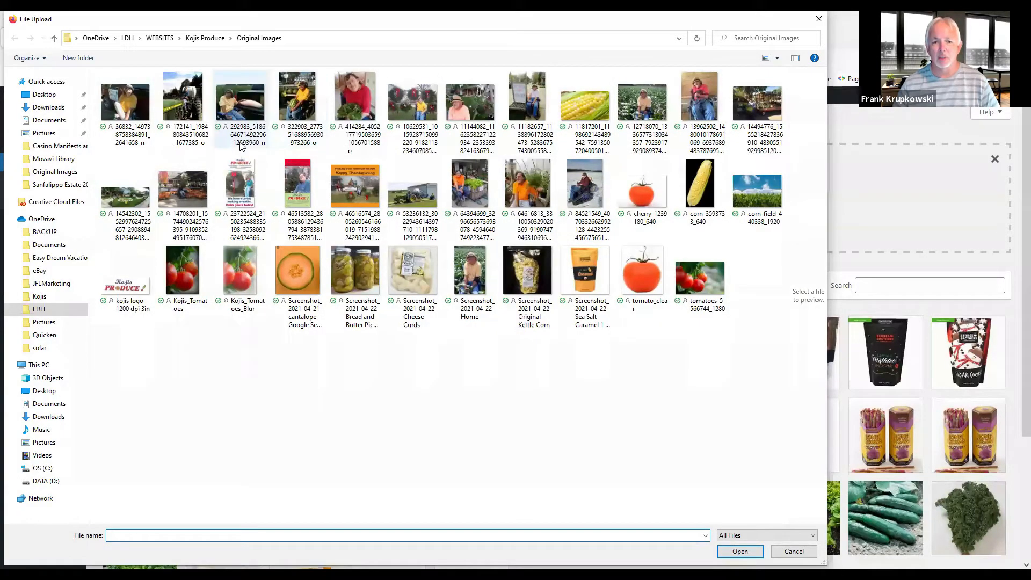
{"action": "left_click", "coordinate": [643, 269]}
{"action": "left_click_drag", "start_coordinate": [643, 269], "coordinate": [812, 301]}
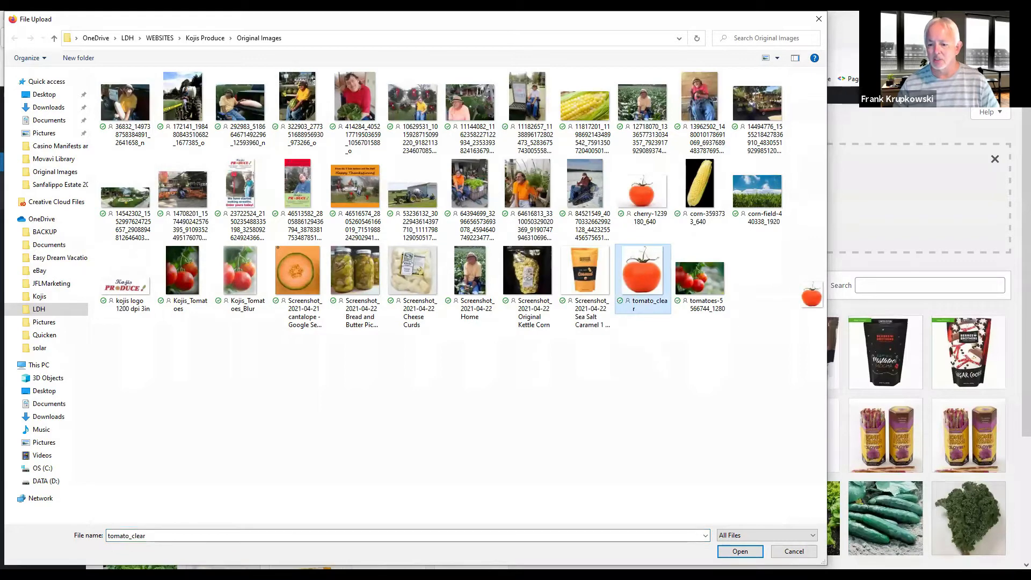
{"action": "left_click", "coordinate": [746, 553]}
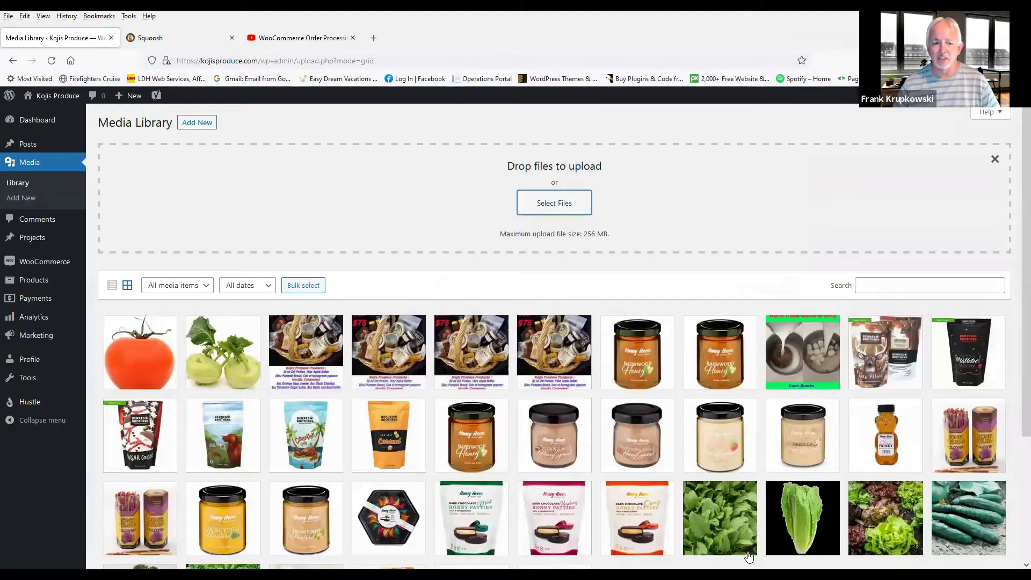
Step: Open the uploaded tomato image's details and set its alternative text to Tomato
{"action": "left_click", "coordinate": [137, 348]}
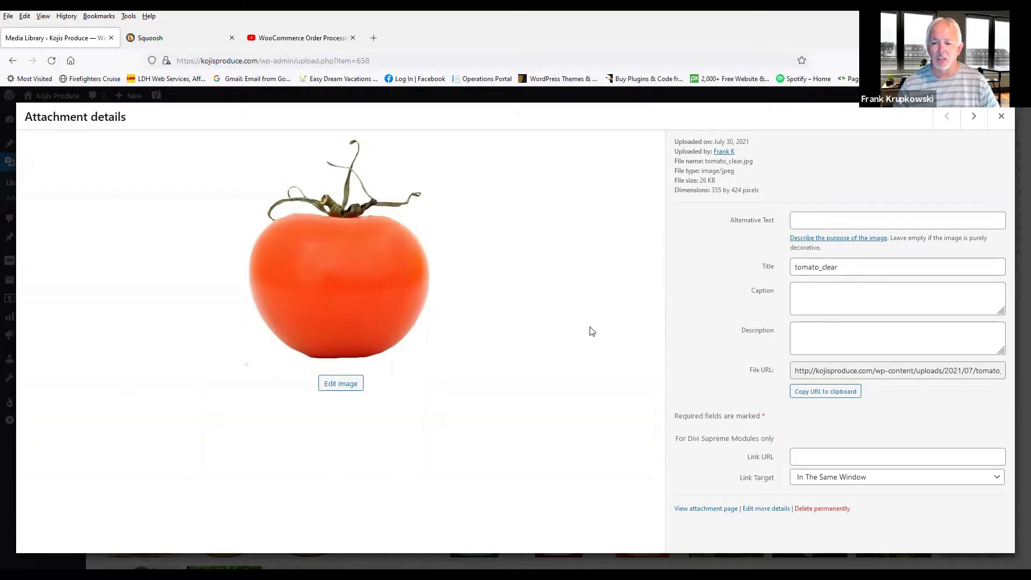
{"action": "left_click", "coordinate": [877, 229]}
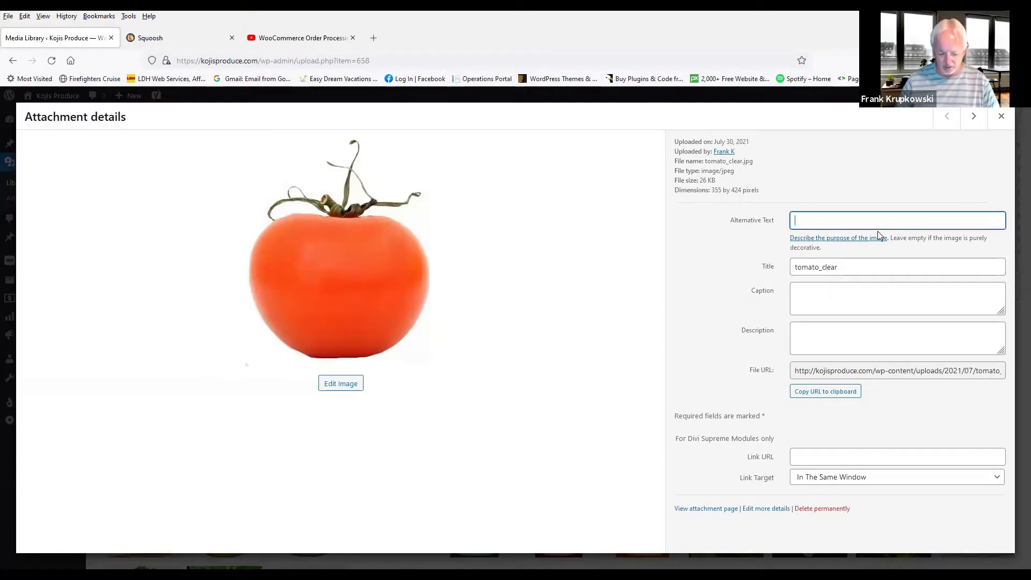
{"action": "type", "text": "Tomato"}
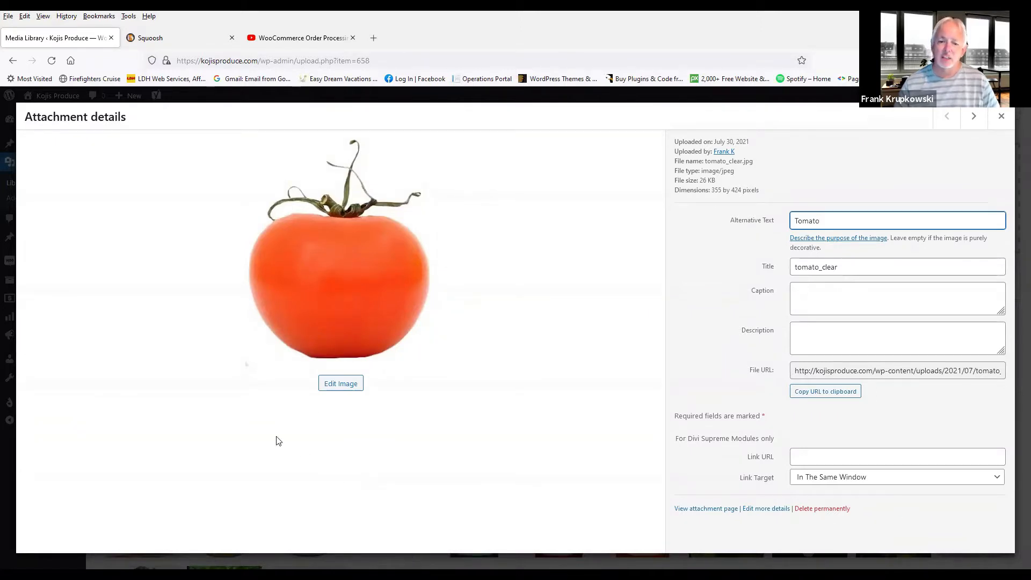
Step: Try rotating and flipping the tomato image in the image editor, undoing each change before leaving the editor
{"action": "left_click", "coordinate": [337, 385]}
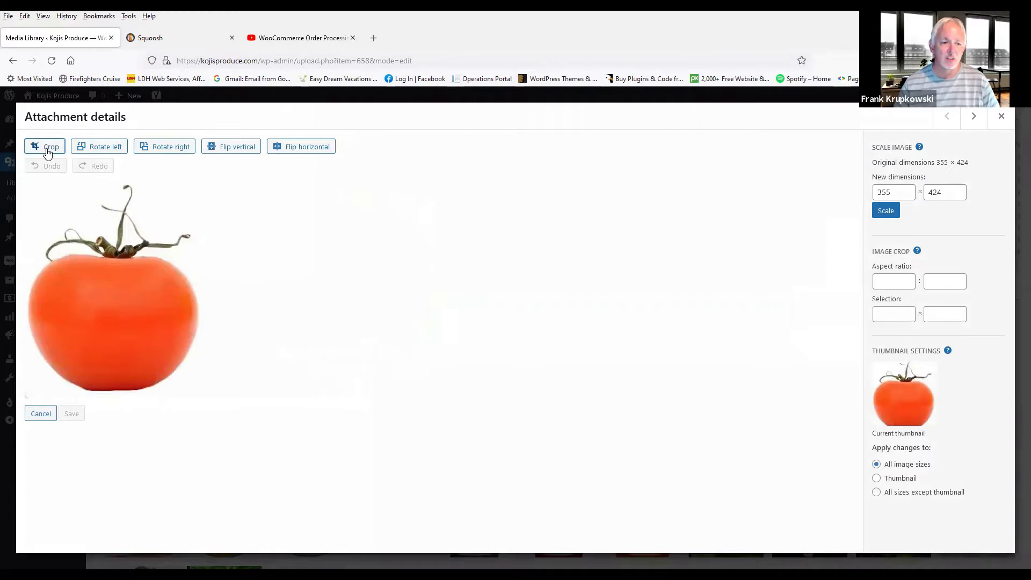
{"action": "left_click", "coordinate": [97, 146]}
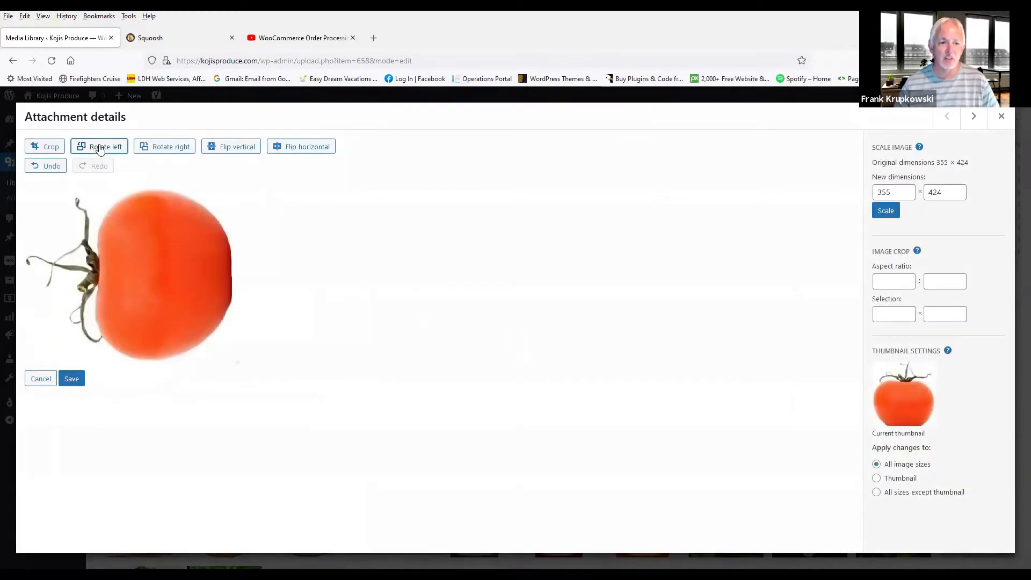
{"action": "left_click", "coordinate": [231, 147]}
{"action": "left_click", "coordinate": [299, 147]}
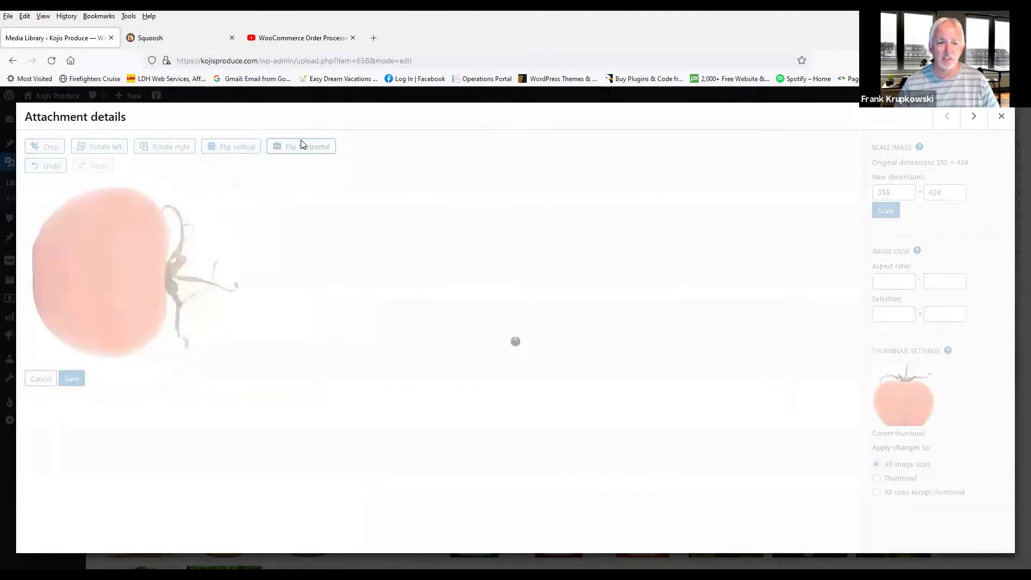
{"action": "left_click", "coordinate": [44, 168]}
{"action": "left_click", "coordinate": [44, 168]}
{"action": "left_click", "coordinate": [44, 167]}
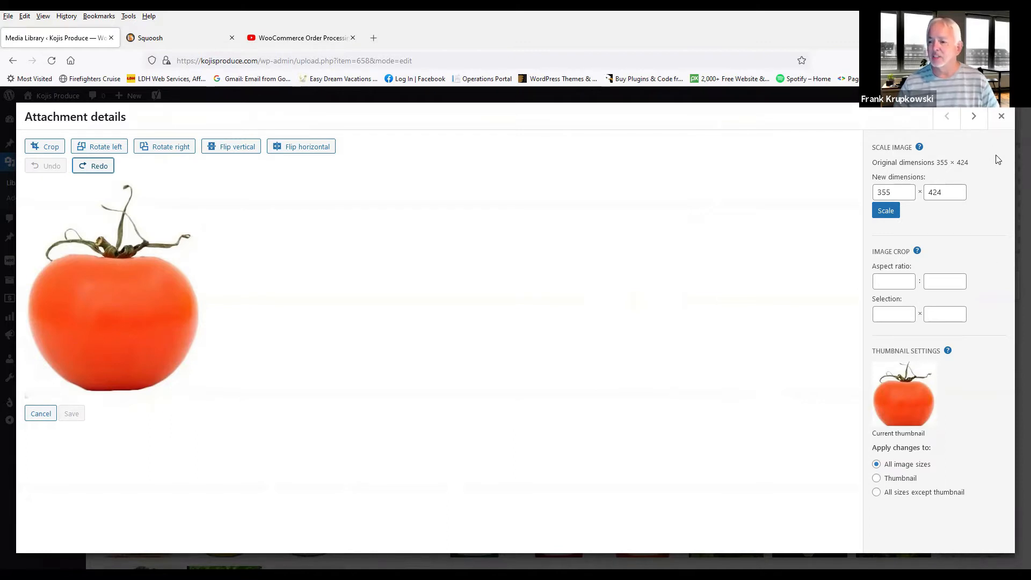
{"action": "left_click", "coordinate": [975, 120]}
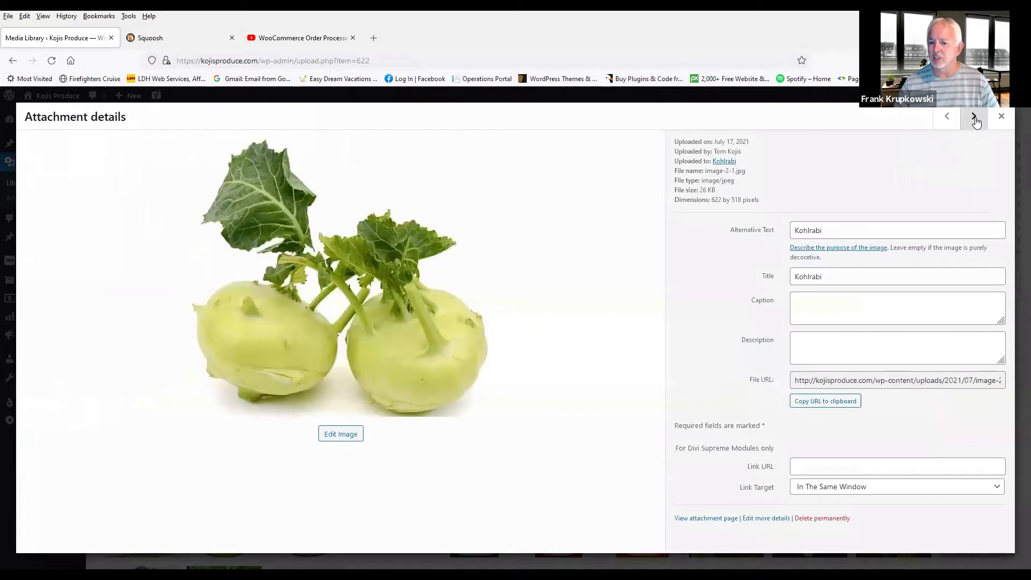
{"action": "left_click", "coordinate": [947, 116]}
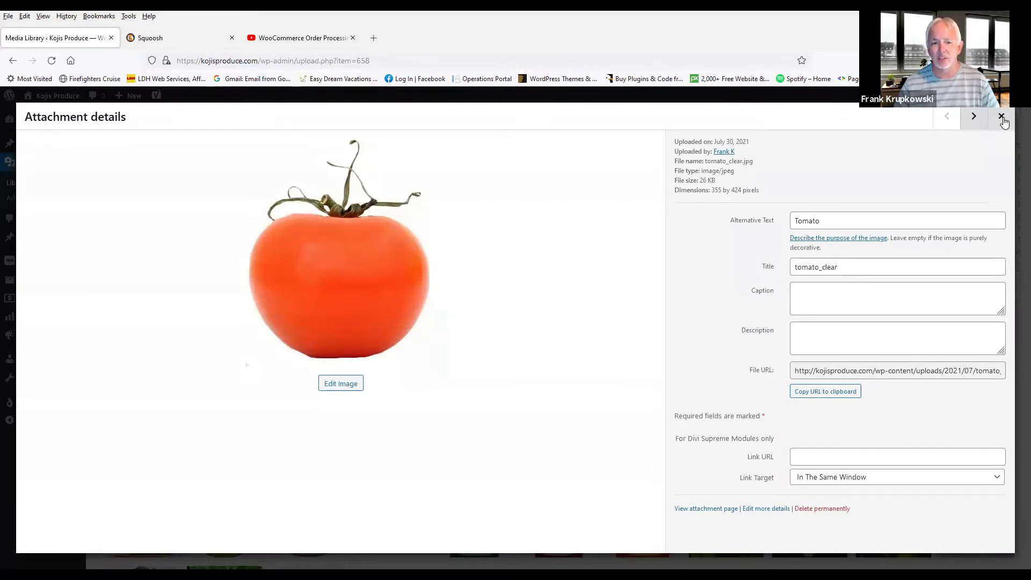
Step: Delete the tomato_clear image permanently from the attachment details
{"action": "left_click", "coordinate": [822, 510]}
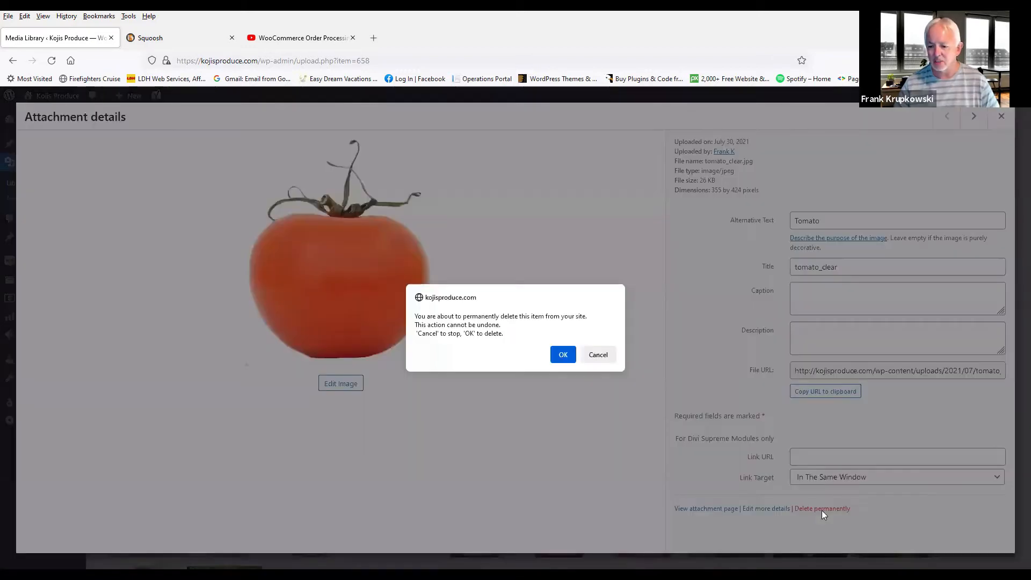
{"action": "left_click", "coordinate": [564, 355]}
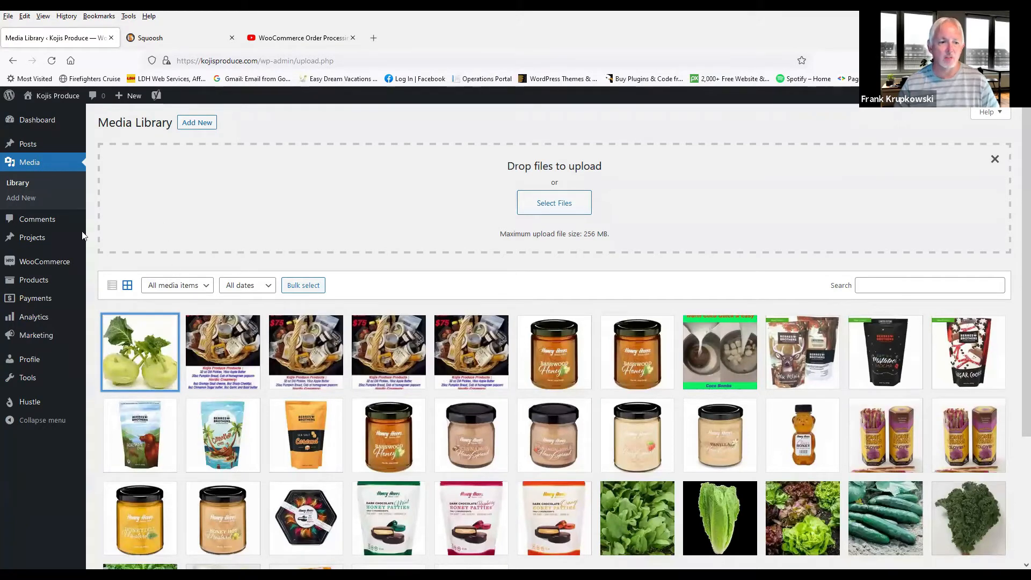
Step: Open the Kohlrabi product from the products list for editing
{"action": "mouse_move", "coordinate": [26, 281]}
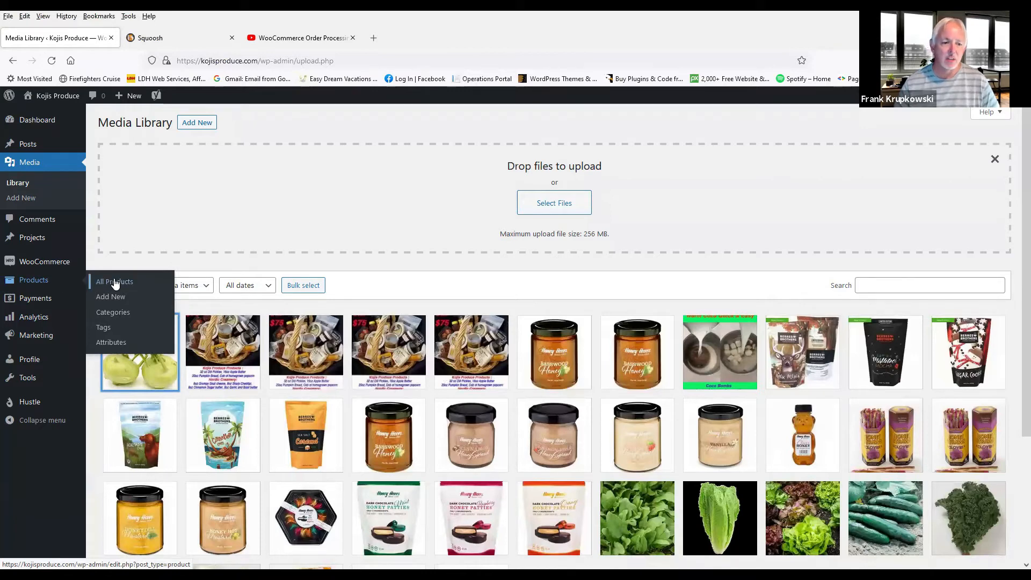
{"action": "left_click", "coordinate": [33, 281]}
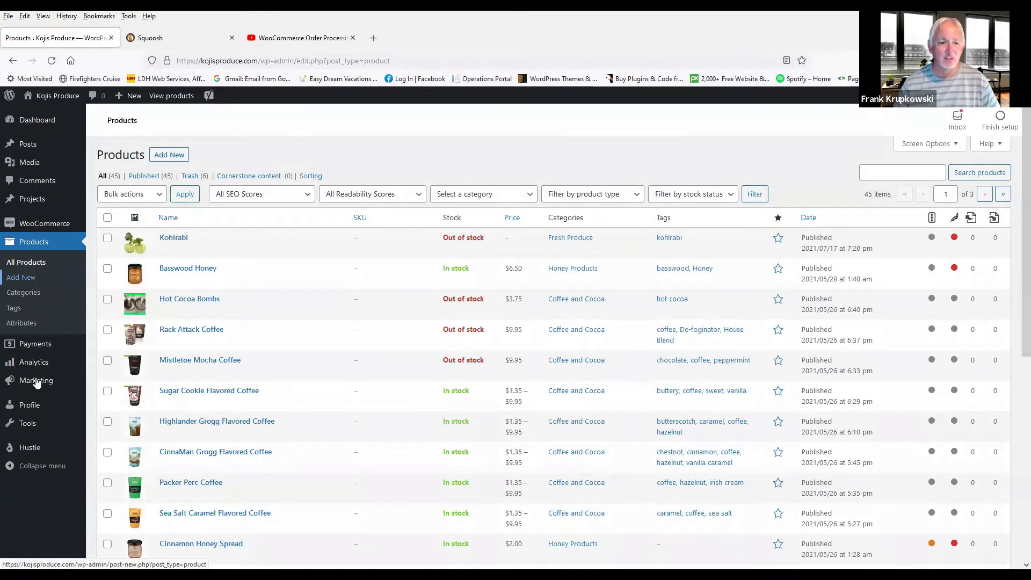
{"action": "left_click", "coordinate": [138, 244]}
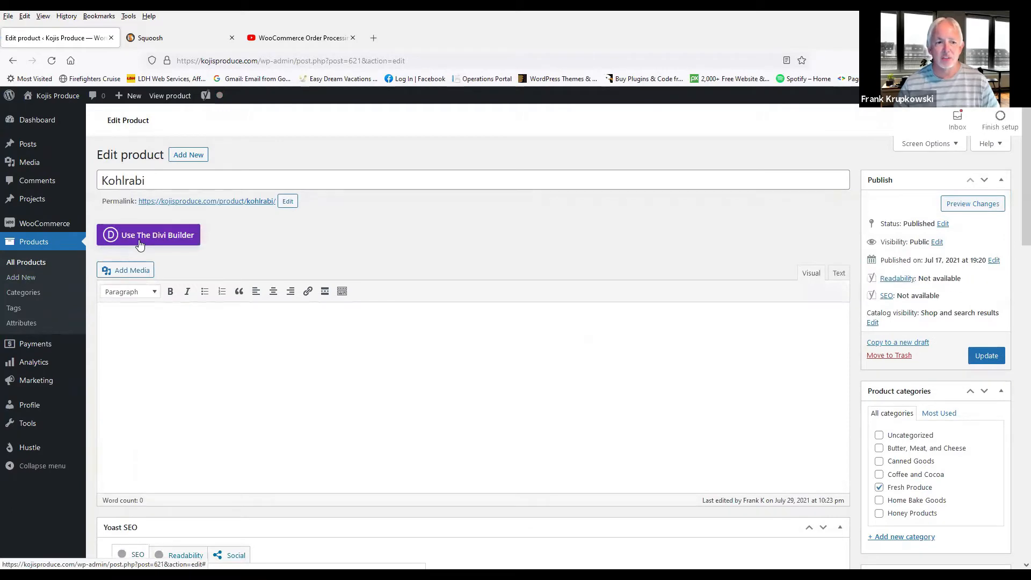
Step: Remove and reassign the Kohlrabi product image from the Media Library, then update the product
{"action": "scroll", "coordinate": [647, 254], "scroll_direction": "down", "scroll_amount": 7}
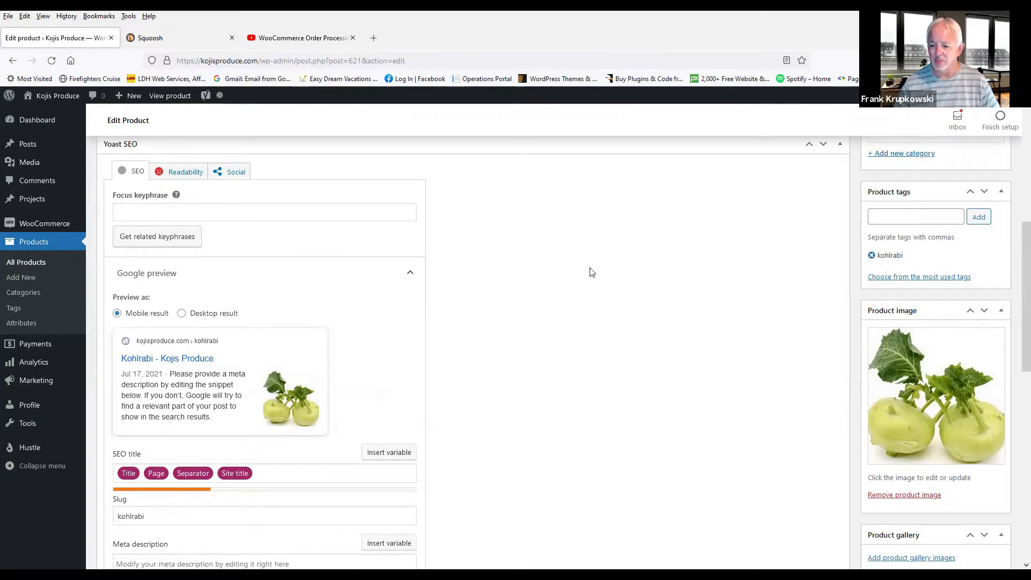
{"action": "left_click", "coordinate": [910, 494]}
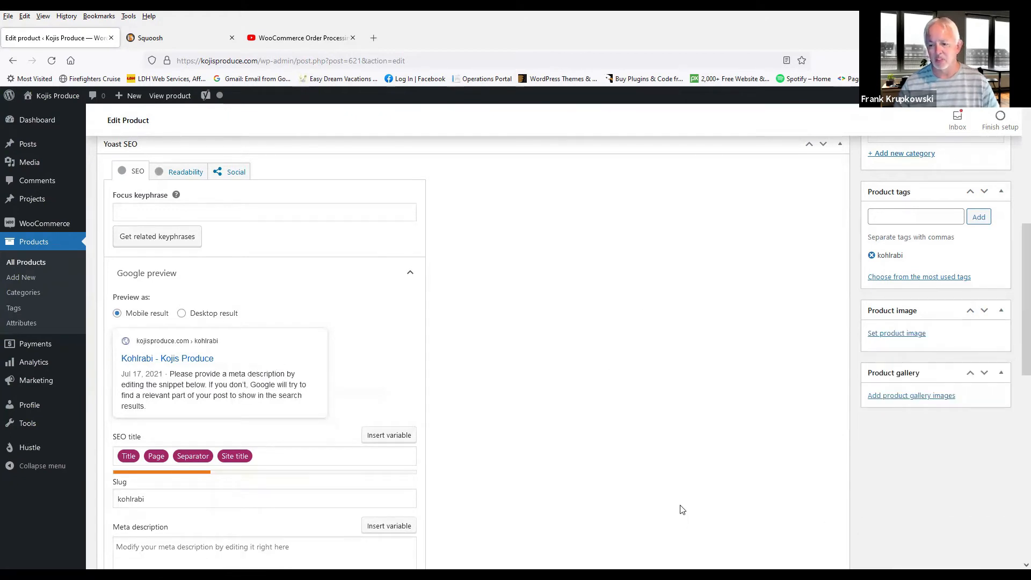
{"action": "left_click", "coordinate": [891, 333]}
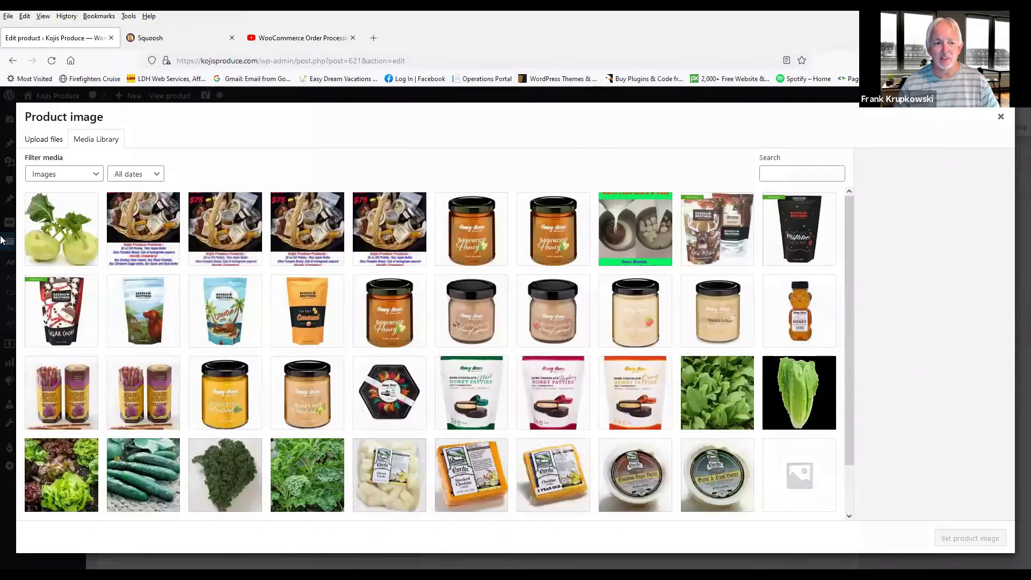
{"action": "left_click", "coordinate": [61, 223]}
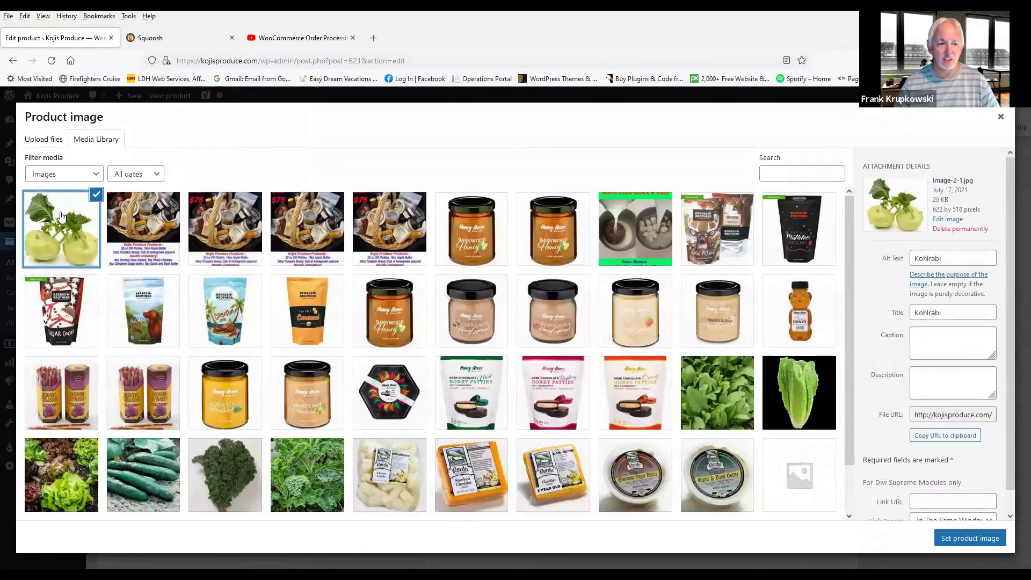
{"action": "left_click", "coordinate": [968, 538]}
{"action": "scroll", "coordinate": [714, 473], "scroll_direction": "up", "scroll_amount": 4}
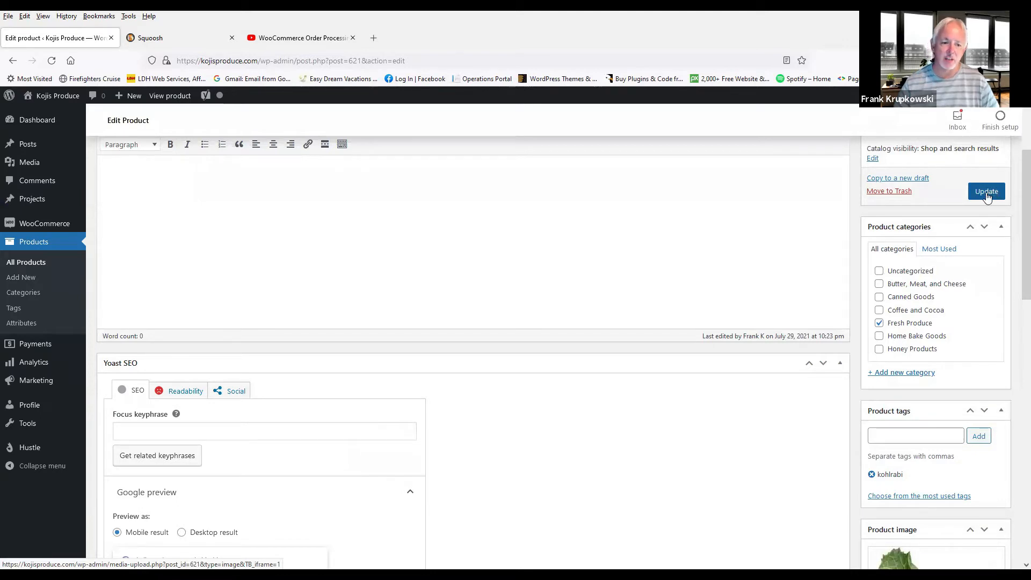
{"action": "left_click", "coordinate": [986, 197]}
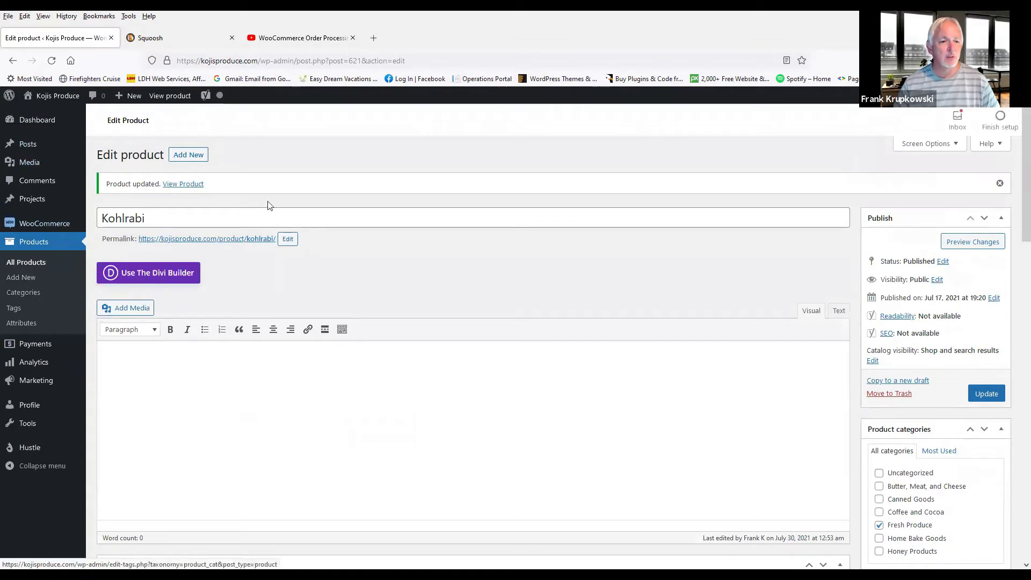
Step: Add a new product named Tomato and assign it to the Fresh Produce category
{"action": "left_click", "coordinate": [30, 246]}
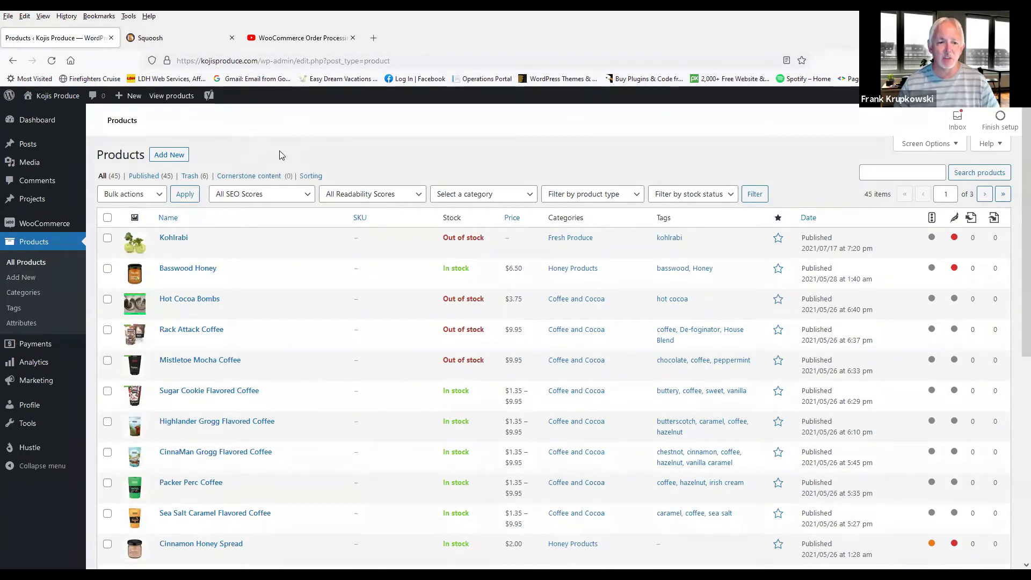
{"action": "left_click", "coordinate": [169, 155]}
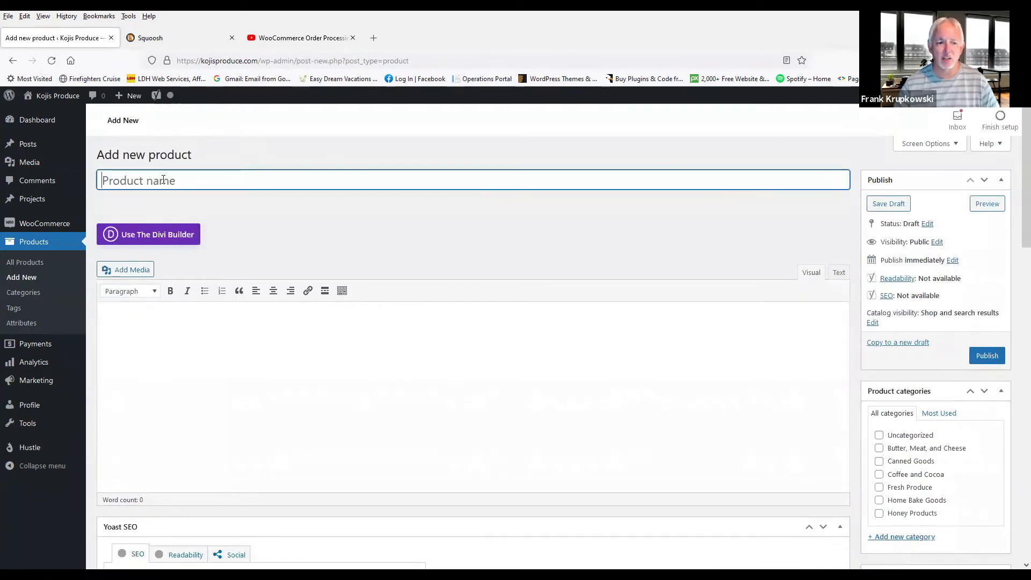
{"action": "type", "text": "T"}
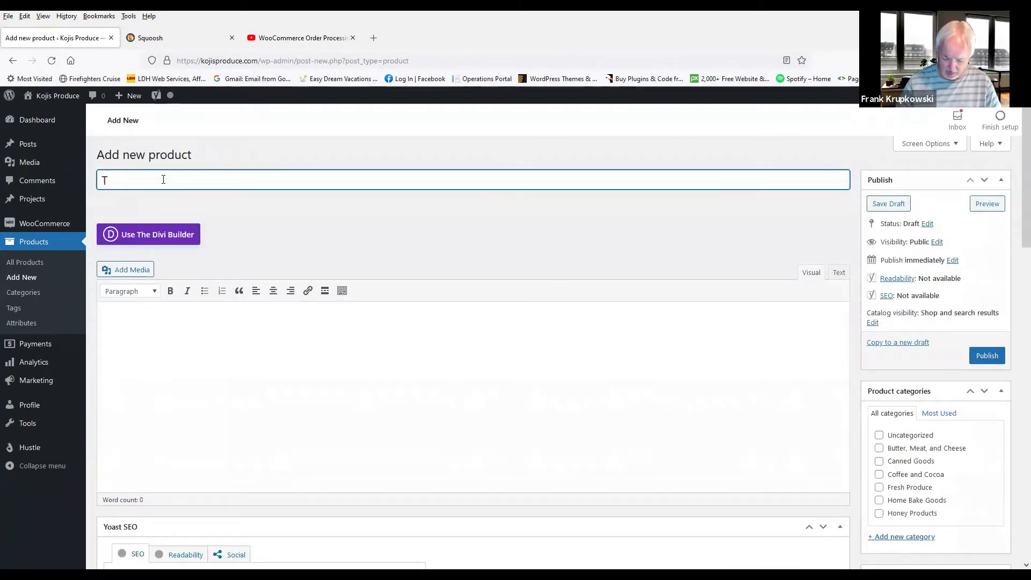
{"action": "type", "text": "omato"}
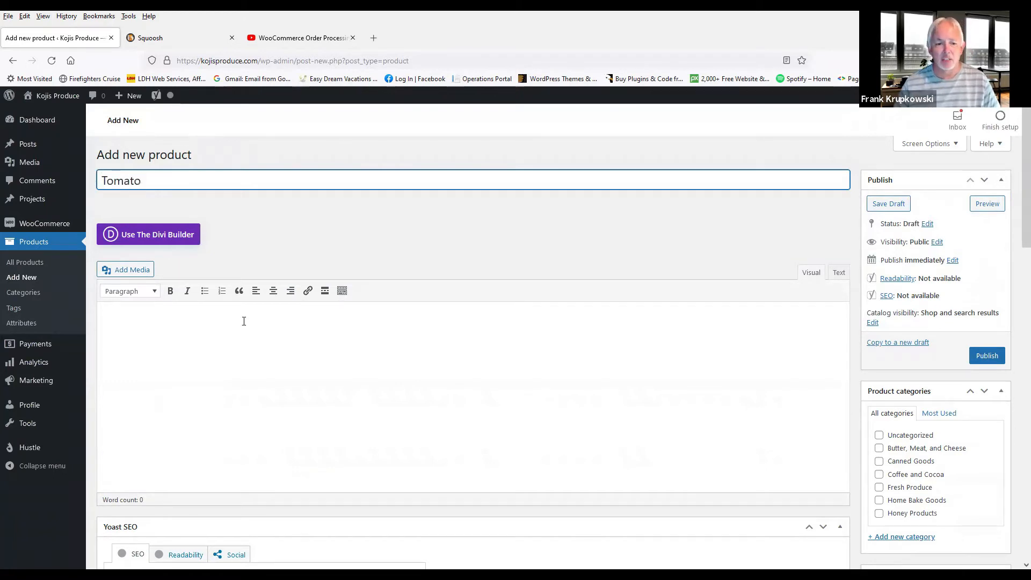
{"action": "scroll", "coordinate": [873, 349], "scroll_direction": "down", "scroll_amount": 3}
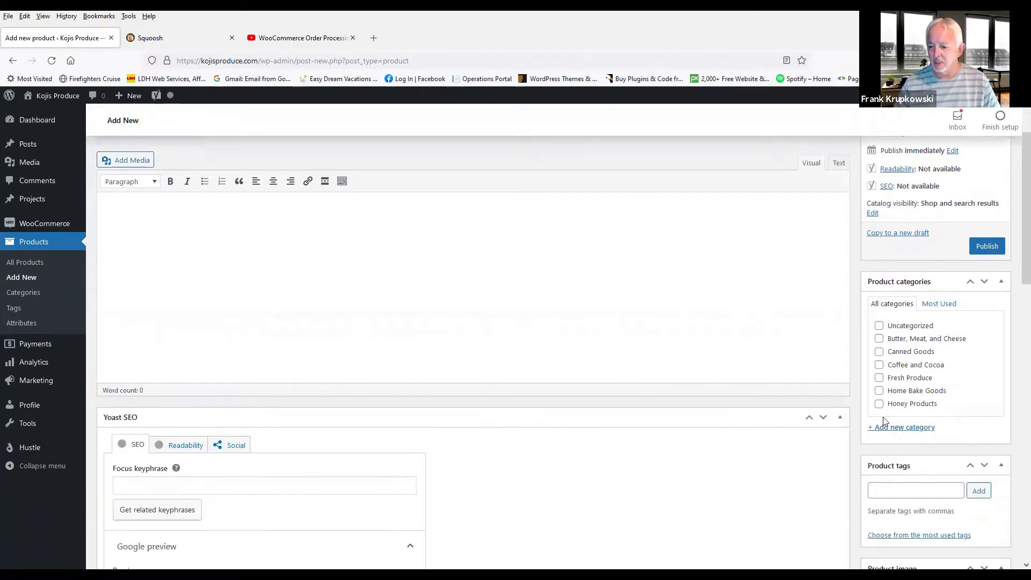
{"action": "left_click", "coordinate": [879, 379]}
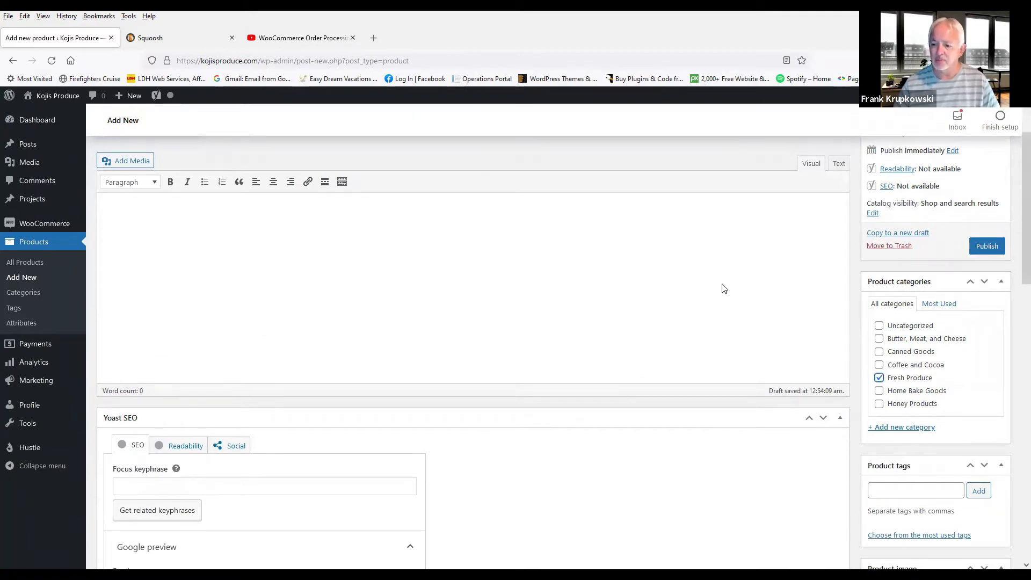
Step: Set the Tomato product's regular price to .50
{"action": "scroll", "coordinate": [731, 291], "scroll_direction": "down", "scroll_amount": 9}
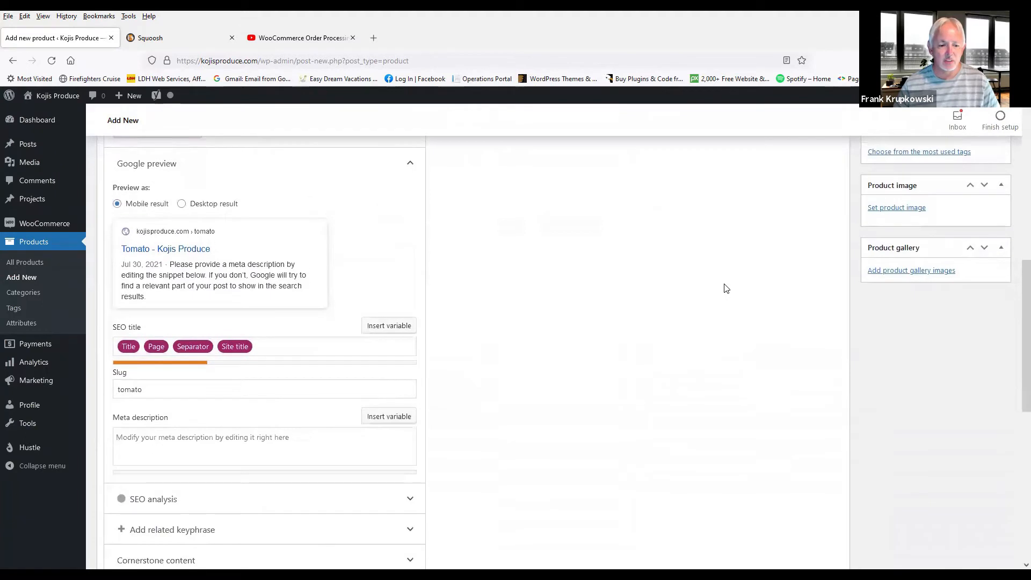
{"action": "scroll", "coordinate": [725, 292], "scroll_direction": "down", "scroll_amount": 2}
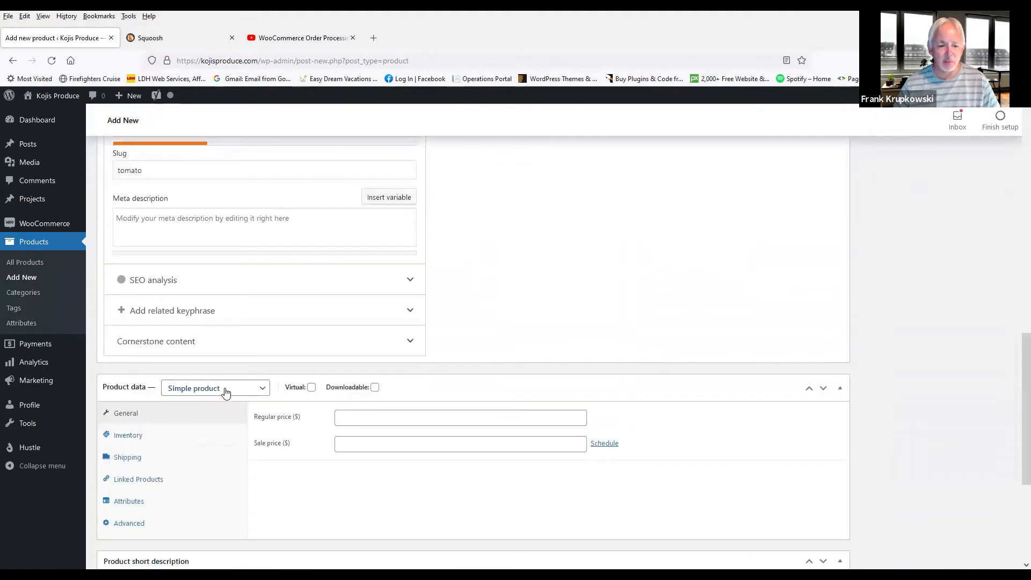
{"action": "left_click", "coordinate": [362, 418]}
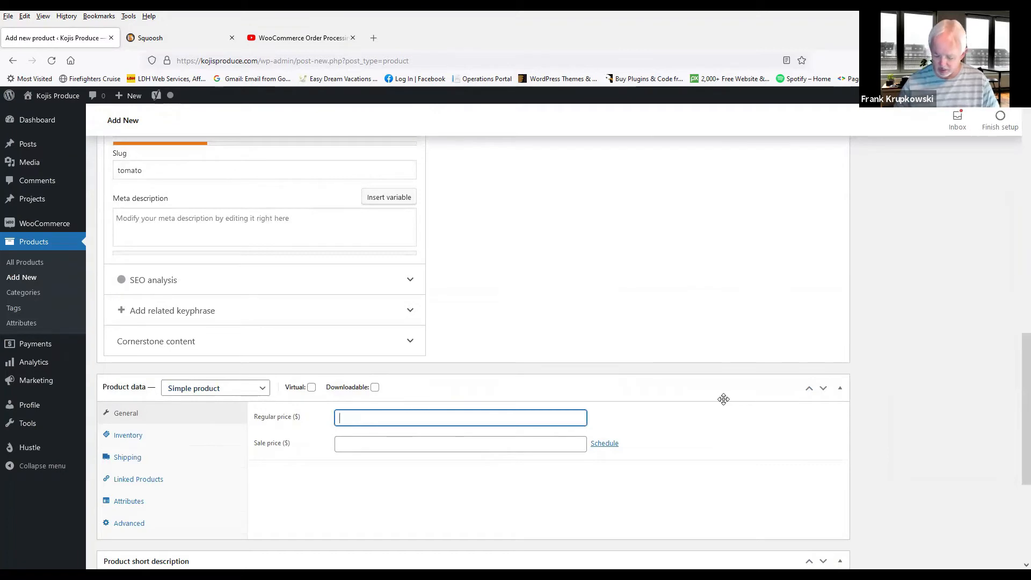
{"action": "type", "text": ".50"}
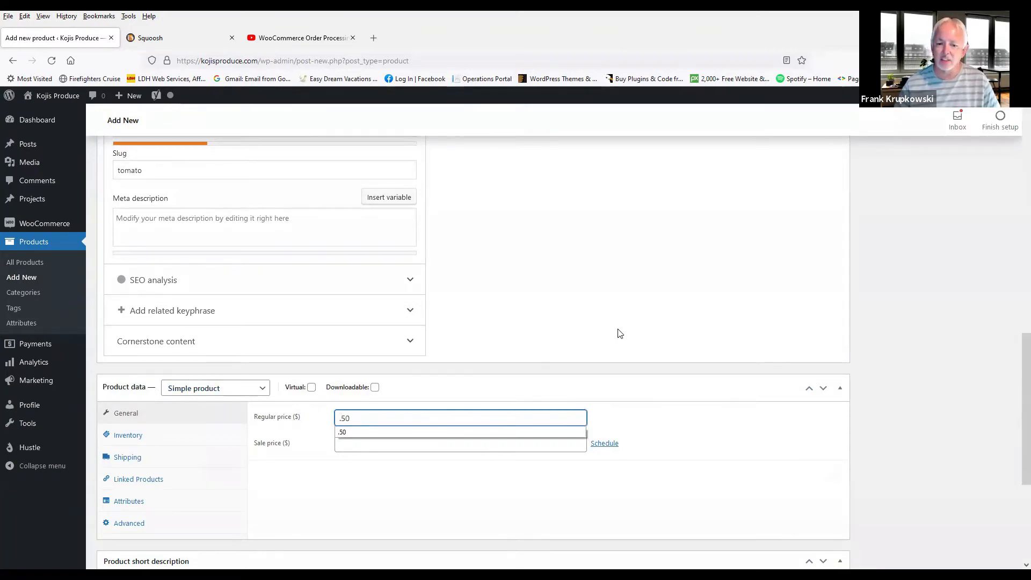
{"action": "scroll", "coordinate": [618, 333], "scroll_direction": "down", "scroll_amount": 3}
{"action": "scroll", "coordinate": [618, 333], "scroll_direction": "down", "scroll_amount": 2}
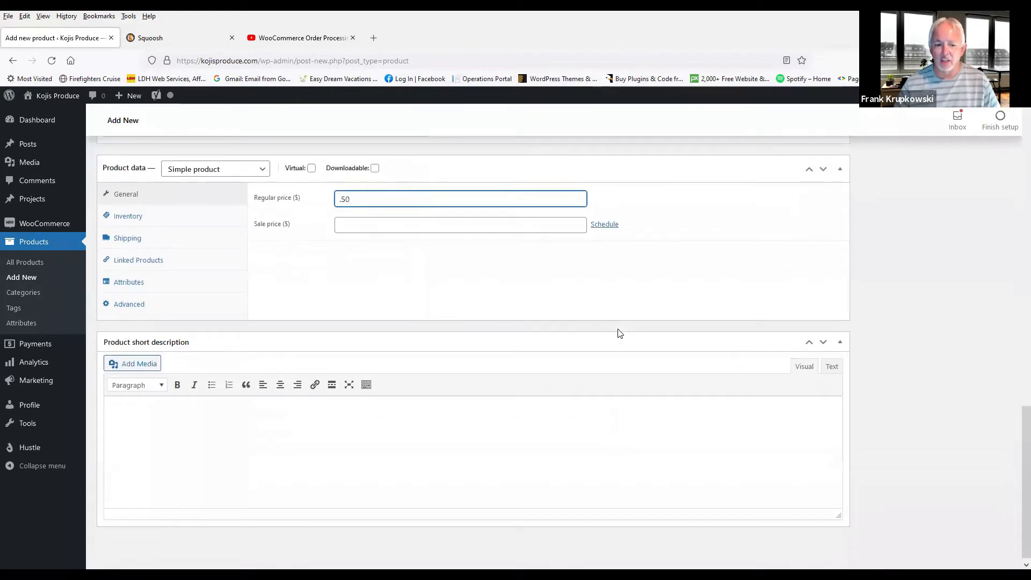
{"action": "scroll", "coordinate": [552, 419], "scroll_direction": "up", "scroll_amount": 10}
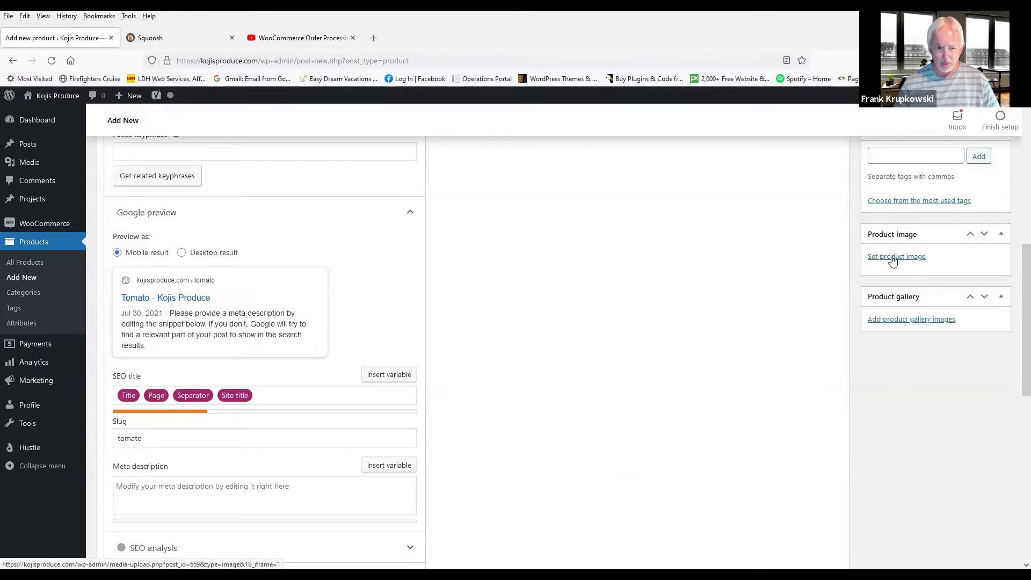
Step: Switch to Squoosh and open the tomato_clear image from the Original Images folder
{"action": "left_click", "coordinate": [168, 40]}
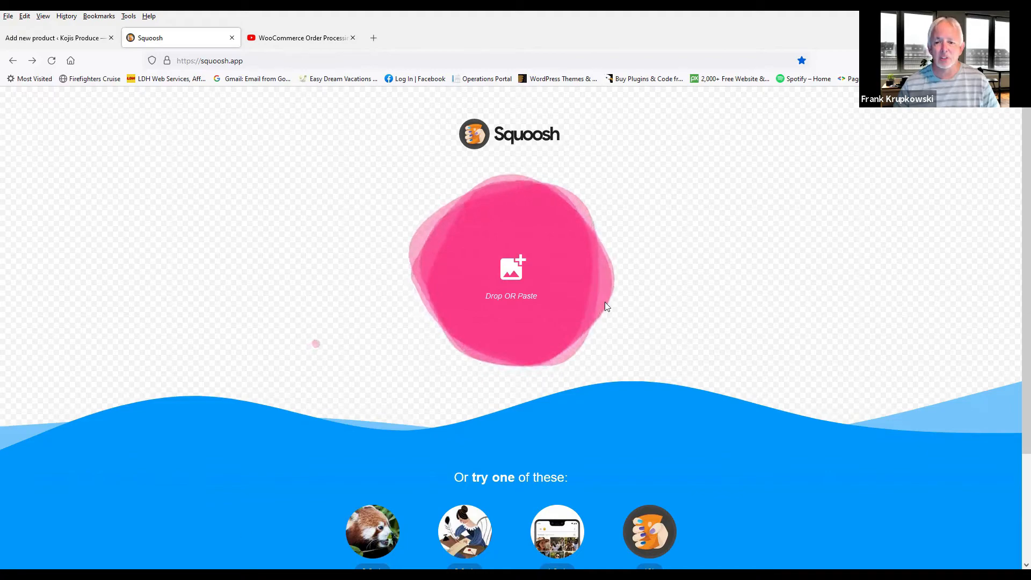
{"action": "left_click", "coordinate": [511, 266]}
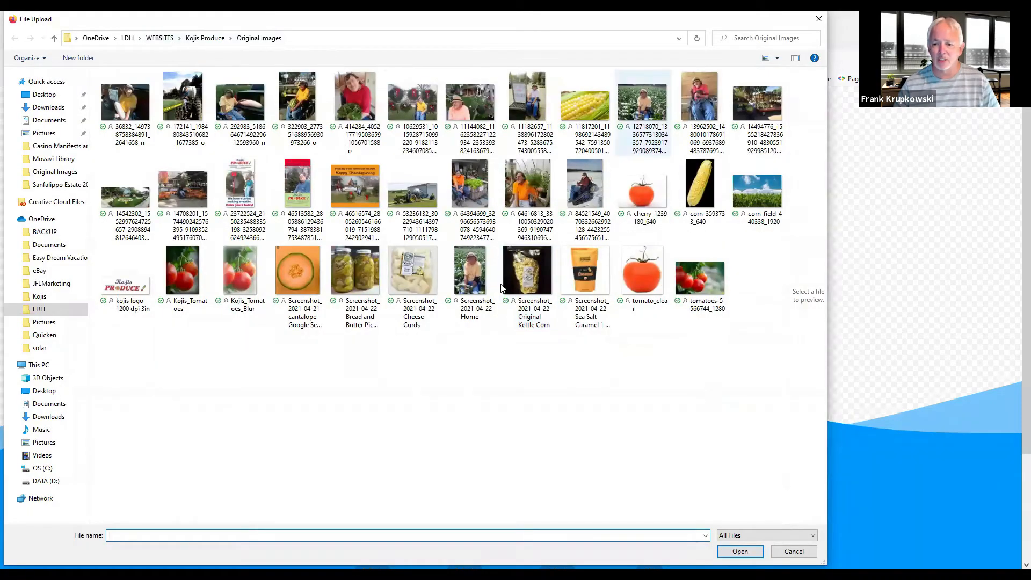
{"action": "left_click", "coordinate": [643, 277]}
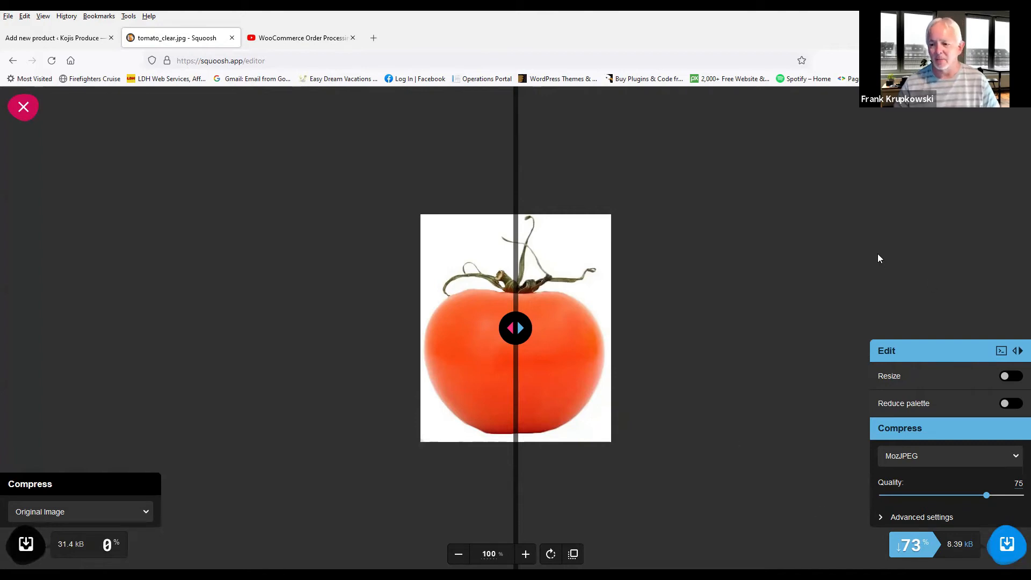
Step: Enable resizing, set the height to 518 pixels, and download the compressed tomato_clear file
{"action": "left_click", "coordinate": [1002, 377]}
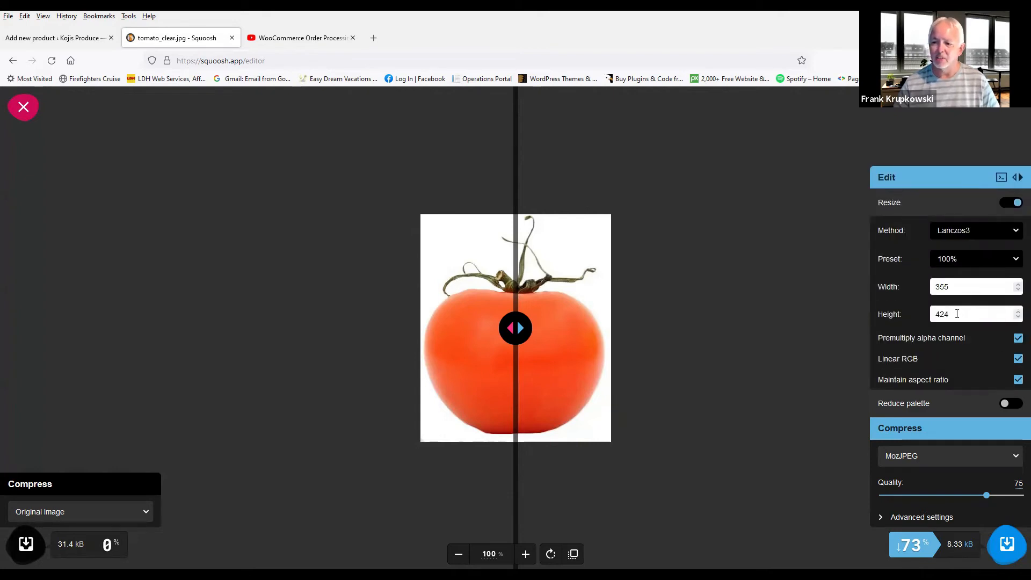
{"action": "left_click_drag", "start_coordinate": [957, 313], "coordinate": [927, 314]}
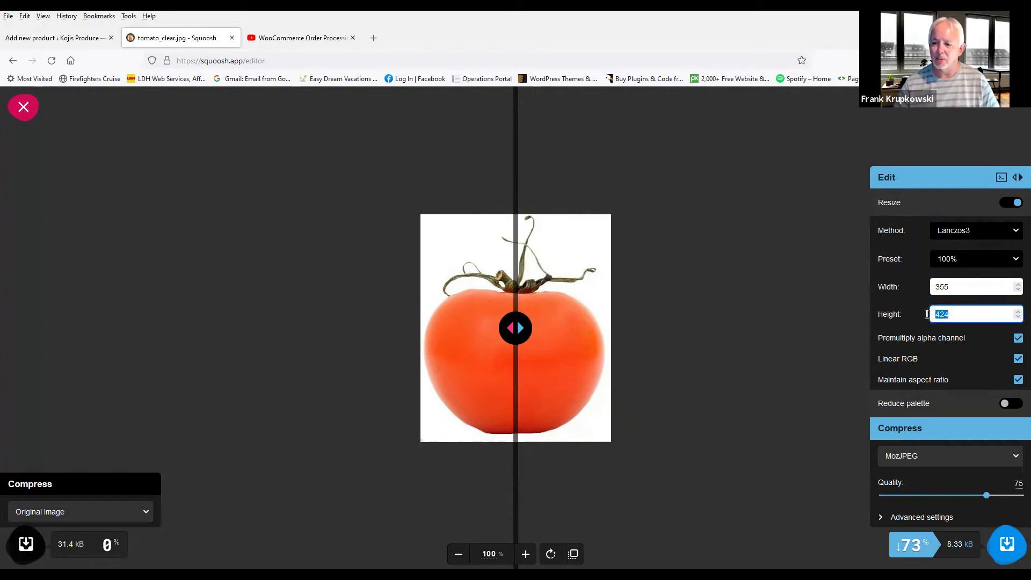
{"action": "type", "text": "519"}
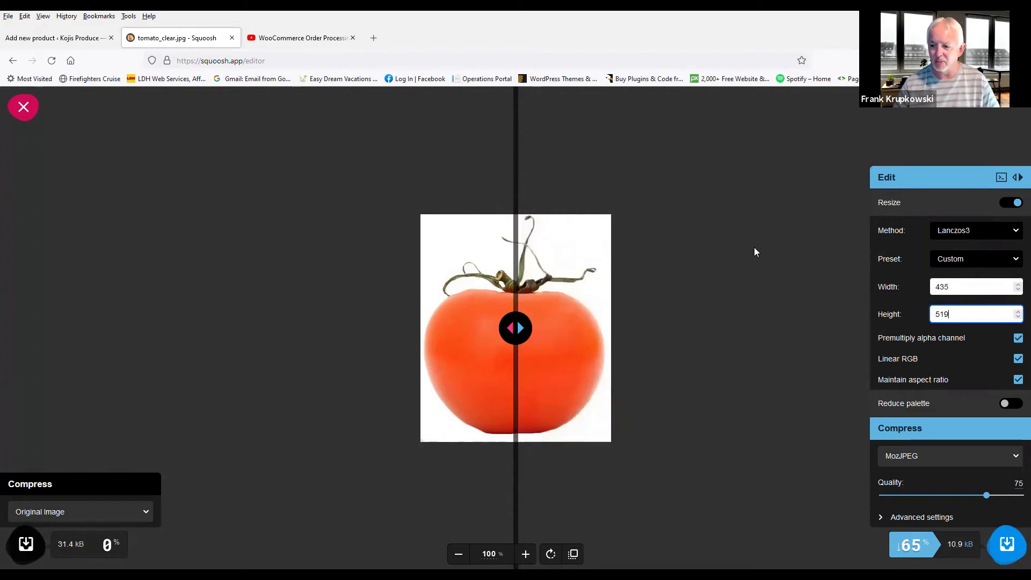
{"action": "key", "text": "Down"}
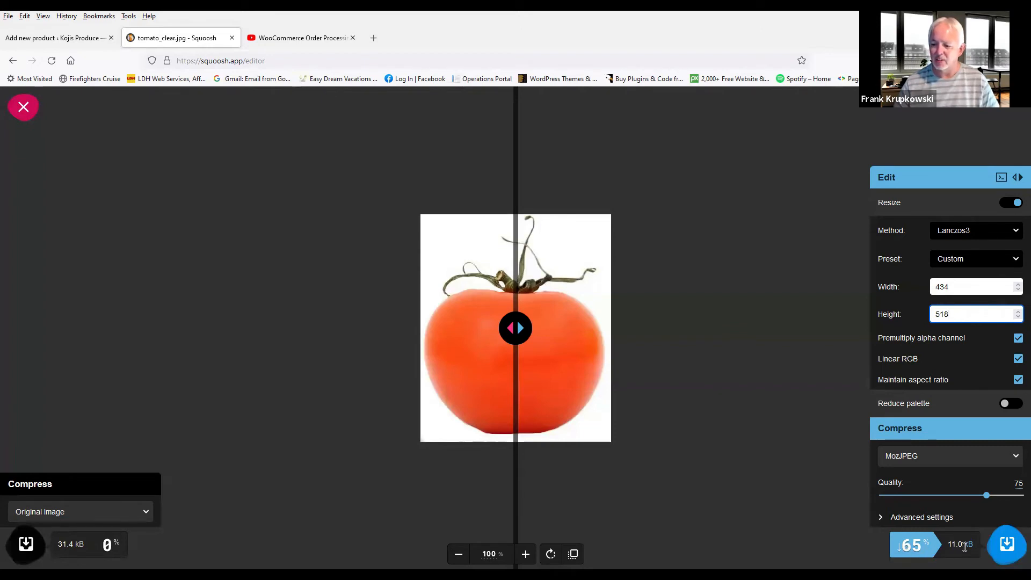
{"action": "left_click", "coordinate": [1008, 542]}
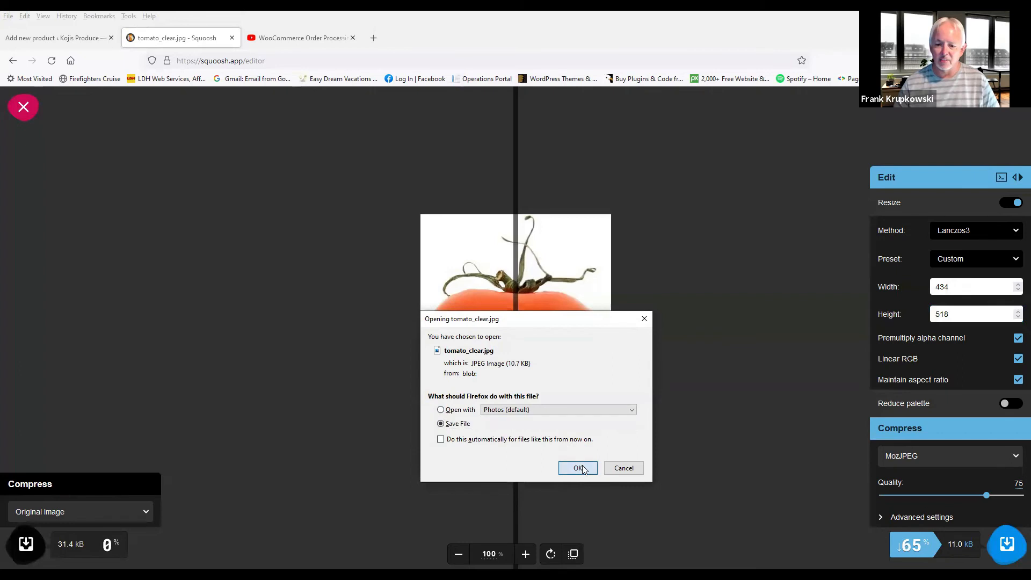
{"action": "left_click", "coordinate": [579, 469]}
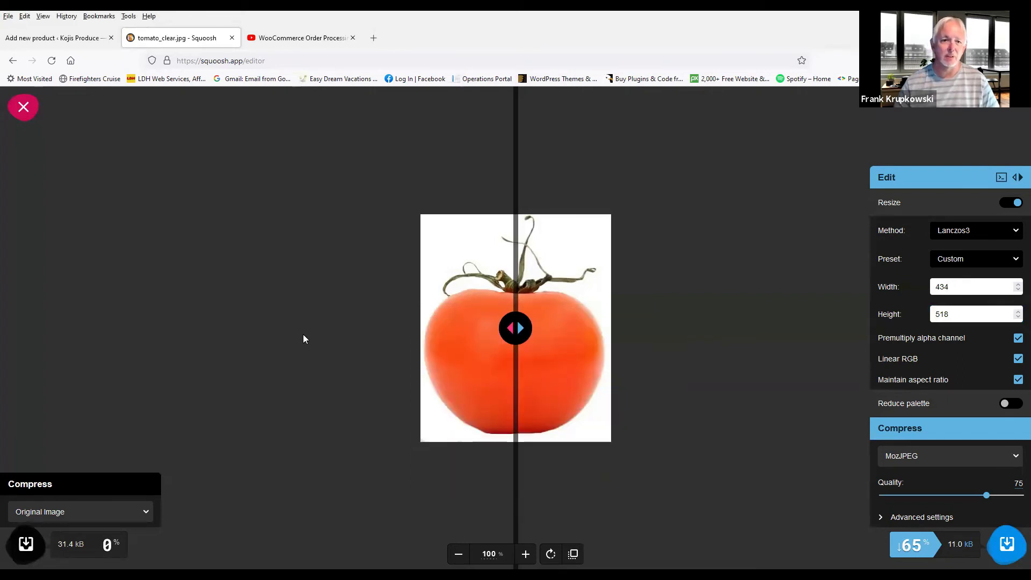
Step: Back in the Tomato product, upload the resized tomato_clear from Downloads as its product image
{"action": "left_click", "coordinate": [32, 40]}
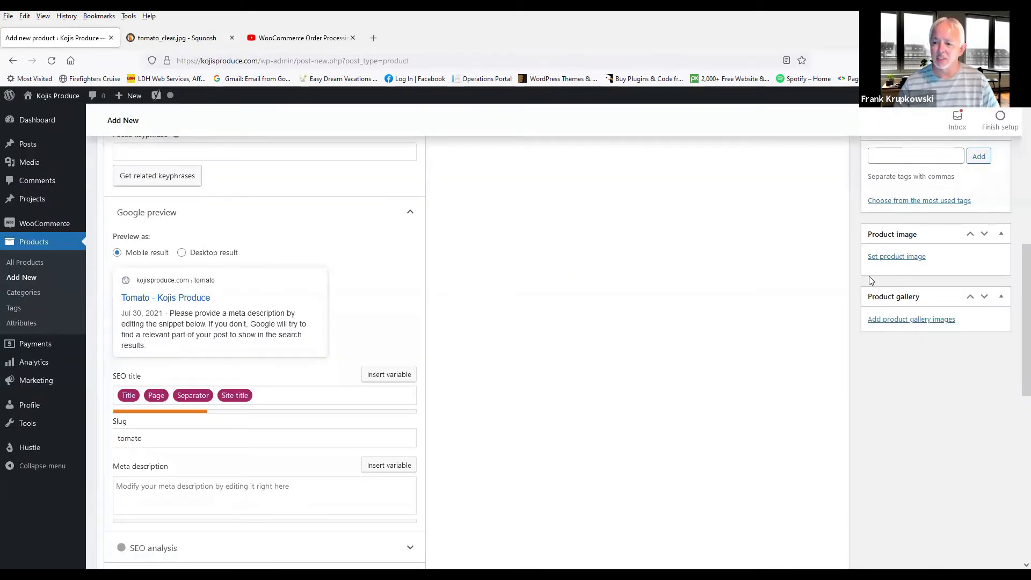
{"action": "left_click", "coordinate": [890, 259]}
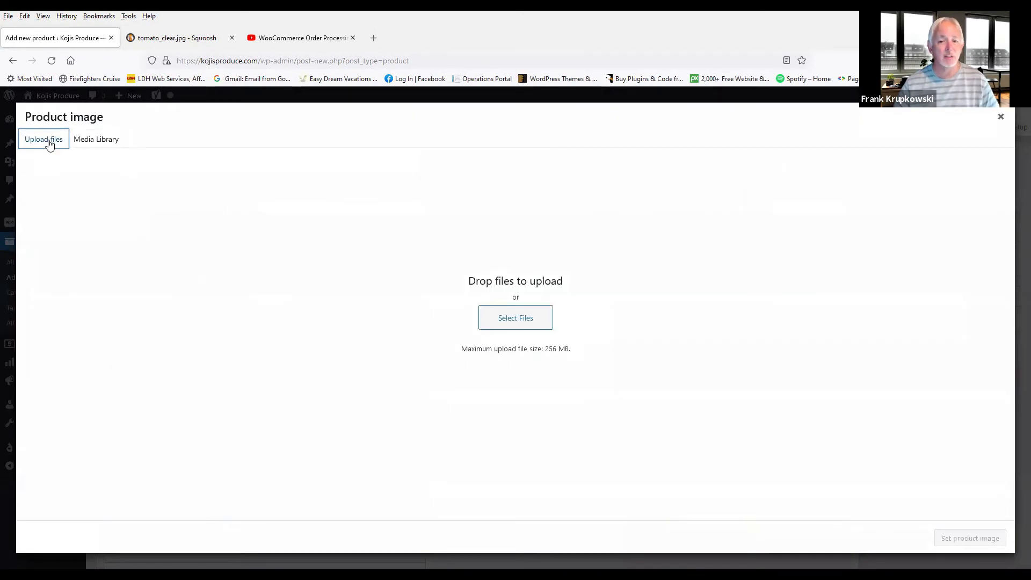
{"action": "left_click", "coordinate": [511, 317]}
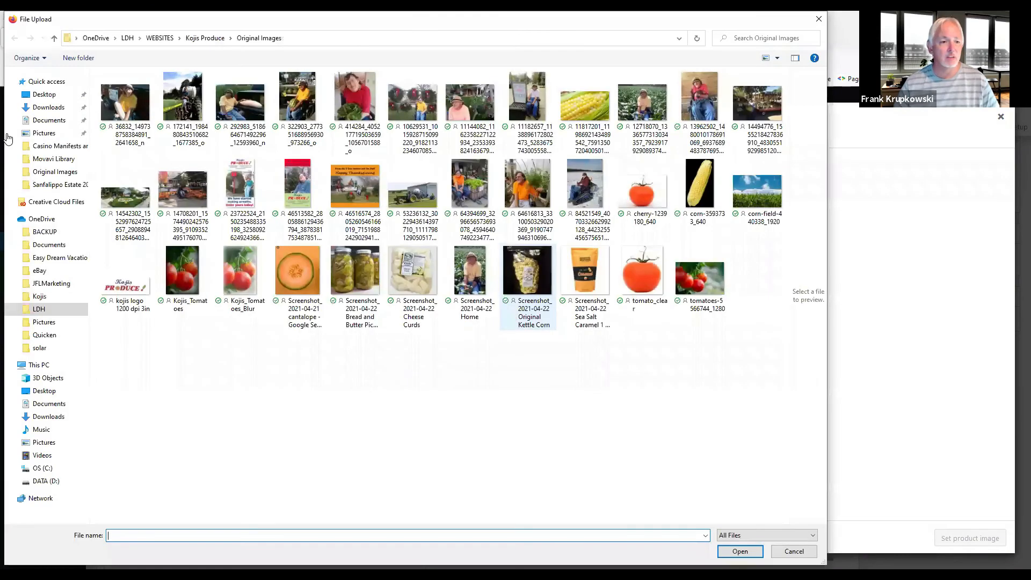
{"action": "left_click", "coordinate": [48, 107]}
{"action": "left_click", "coordinate": [126, 112]}
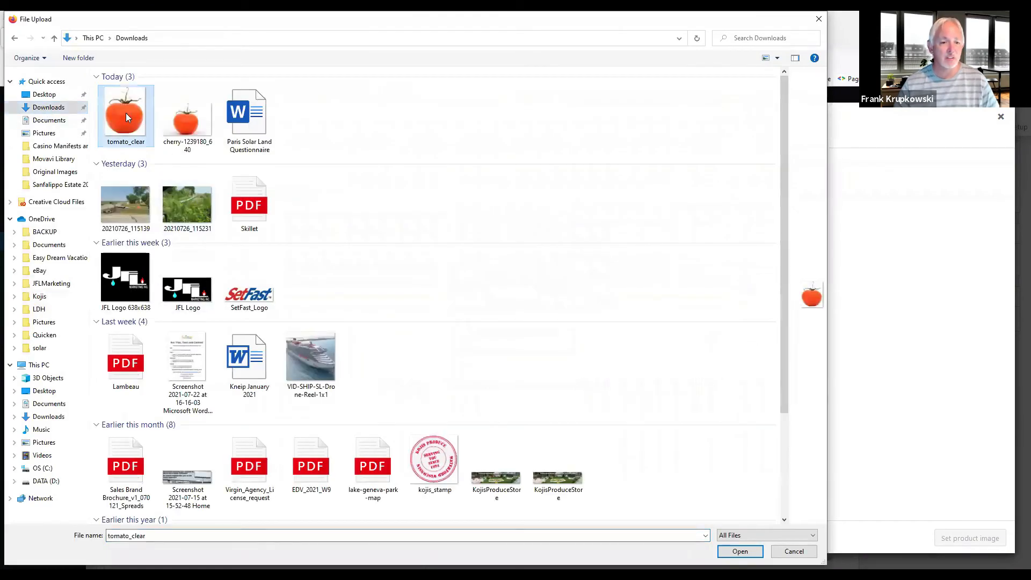
{"action": "left_click", "coordinate": [736, 552]}
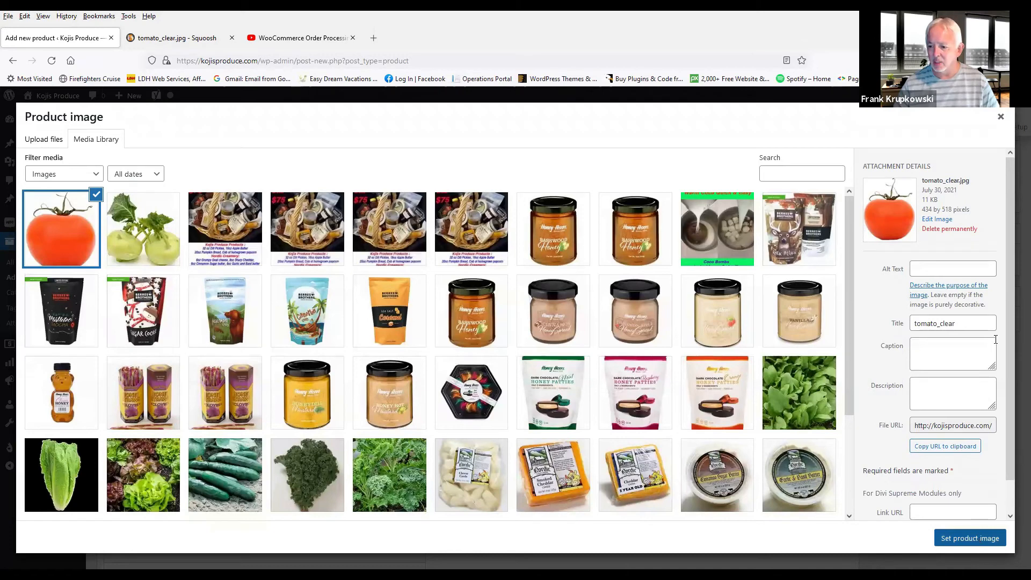
Step: Set the uploaded image's alternative text to Tomato and set it as the product image
{"action": "left_click", "coordinate": [936, 263]}
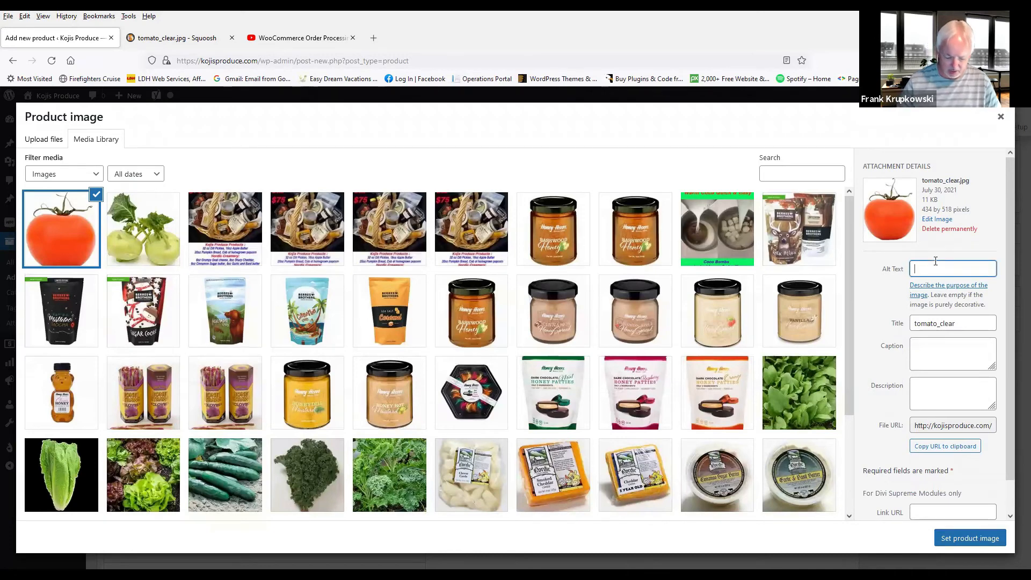
{"action": "type", "text": "Tomato"}
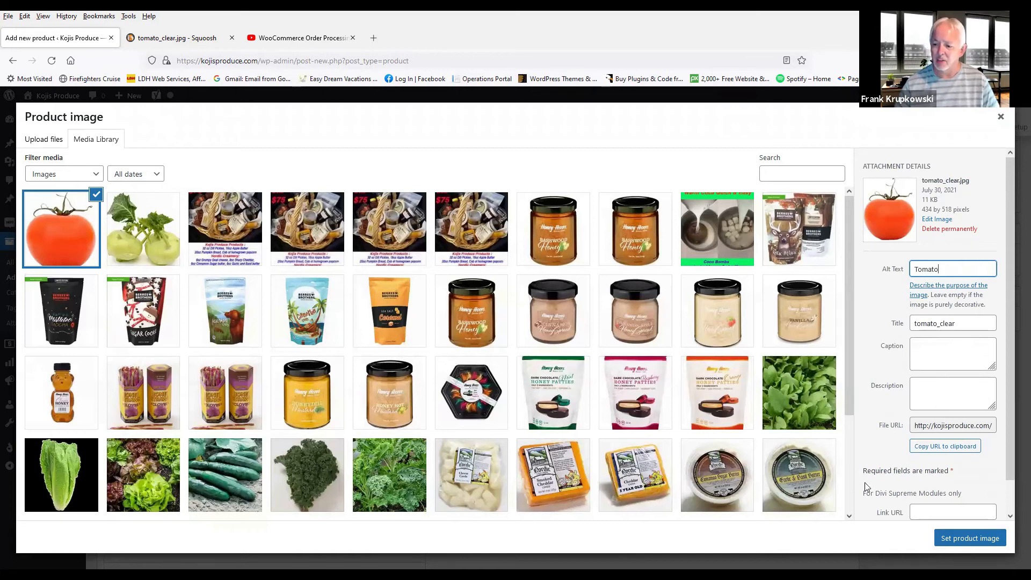
{"action": "left_click", "coordinate": [973, 539]}
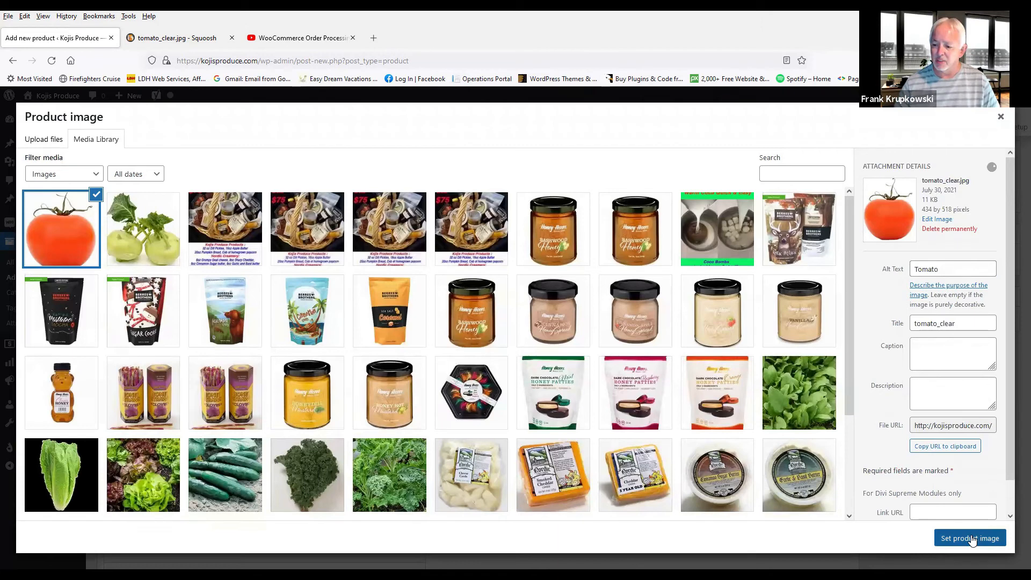
Step: Confirm the tomato_clear product image and publish the Tomato product
{"action": "left_click", "coordinate": [973, 539]}
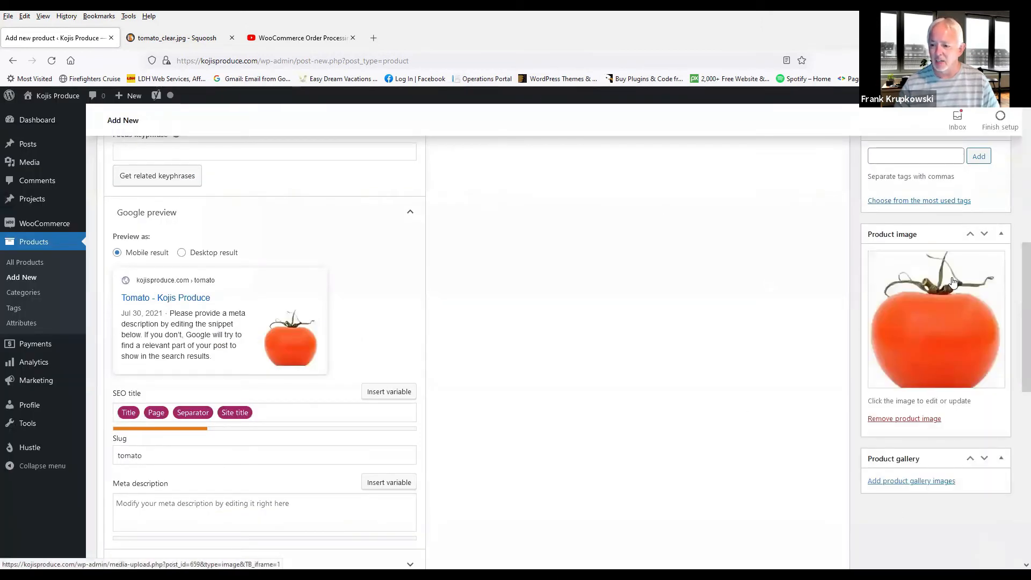
{"action": "scroll", "coordinate": [953, 282], "scroll_direction": "up", "scroll_amount": 5}
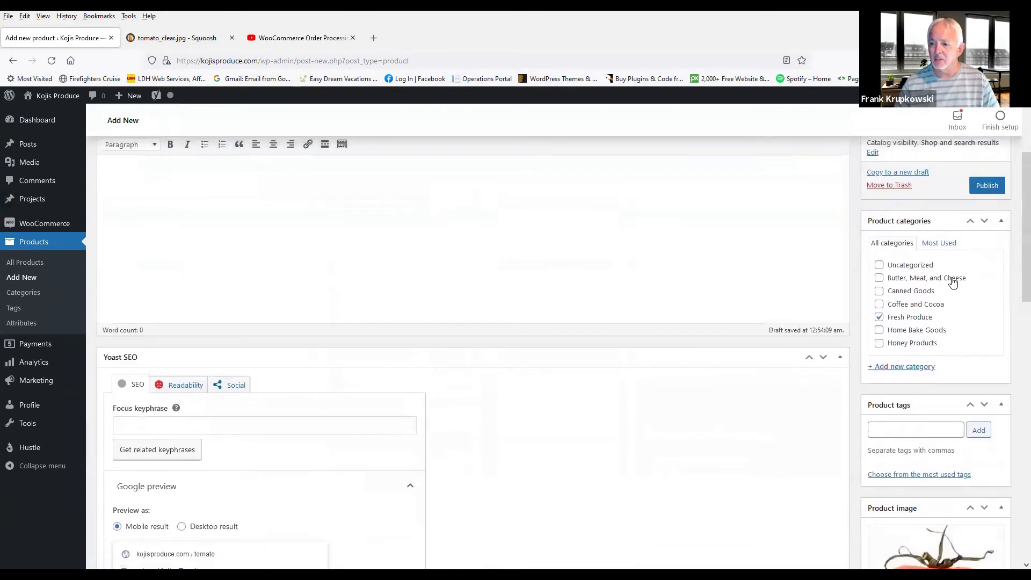
{"action": "left_click", "coordinate": [984, 186]}
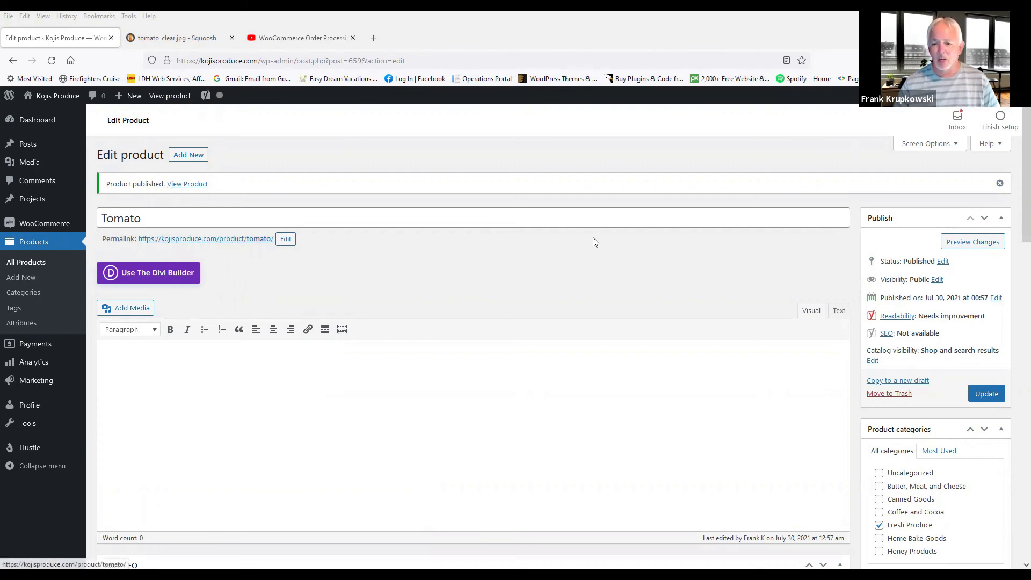
Step: Upload the cherry-1239180_640 image from Downloads into the Tomato product's gallery
{"action": "scroll", "coordinate": [594, 237], "scroll_direction": "down", "scroll_amount": 6}
{"action": "scroll", "coordinate": [602, 253], "scroll_direction": "down", "scroll_amount": 2}
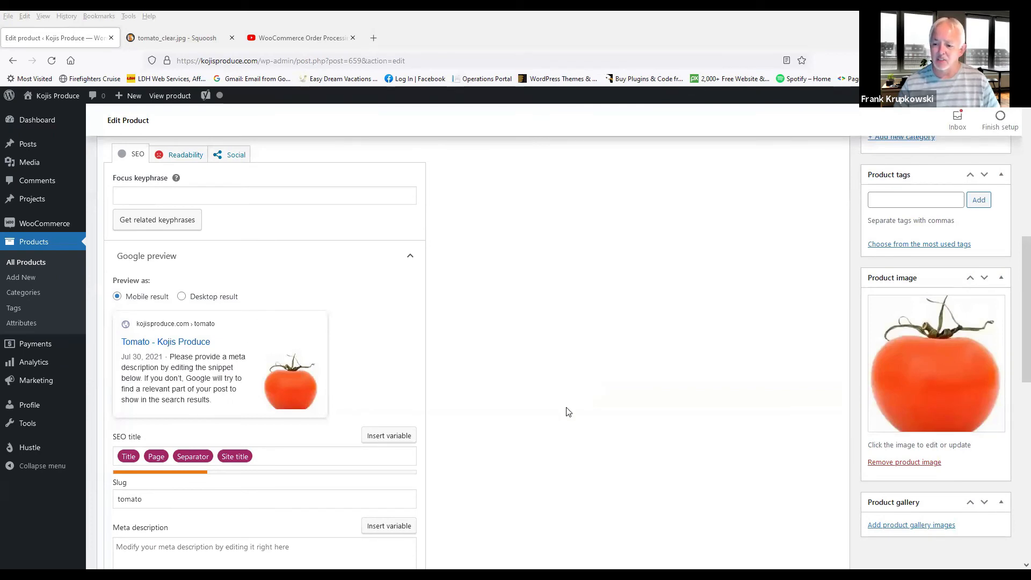
{"action": "left_click", "coordinate": [905, 525]}
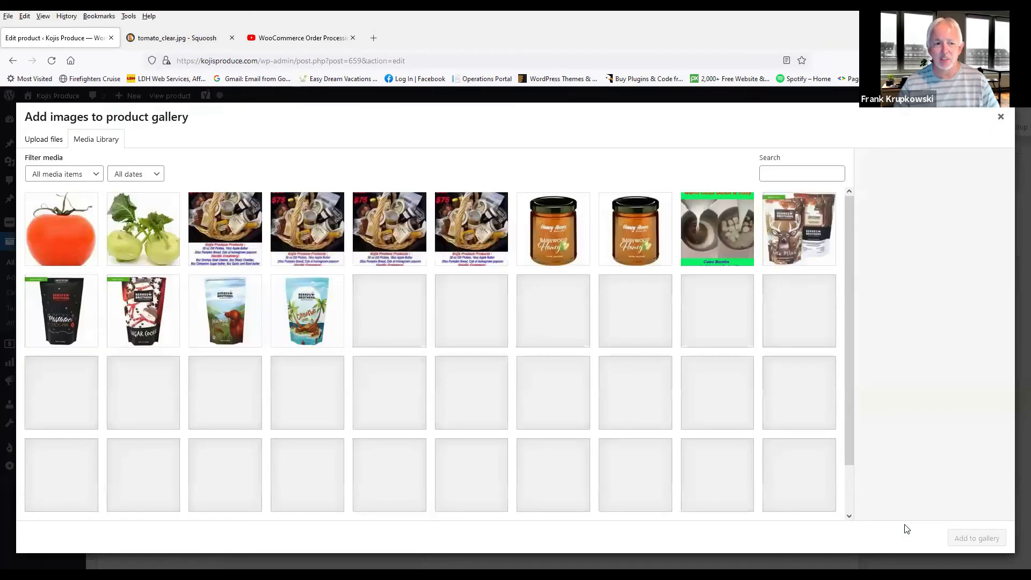
{"action": "left_click", "coordinate": [39, 138]}
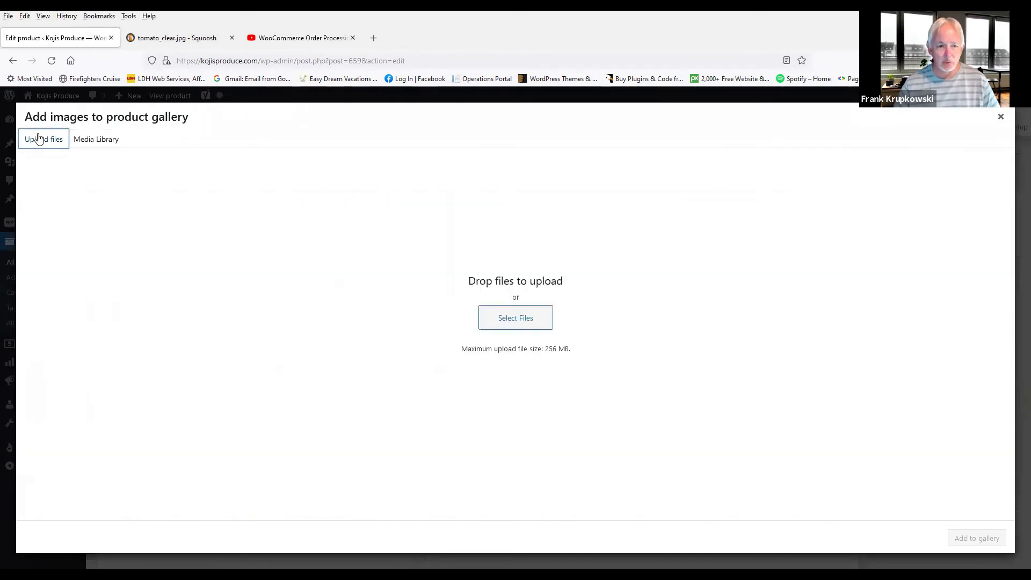
{"action": "left_click", "coordinate": [511, 319]}
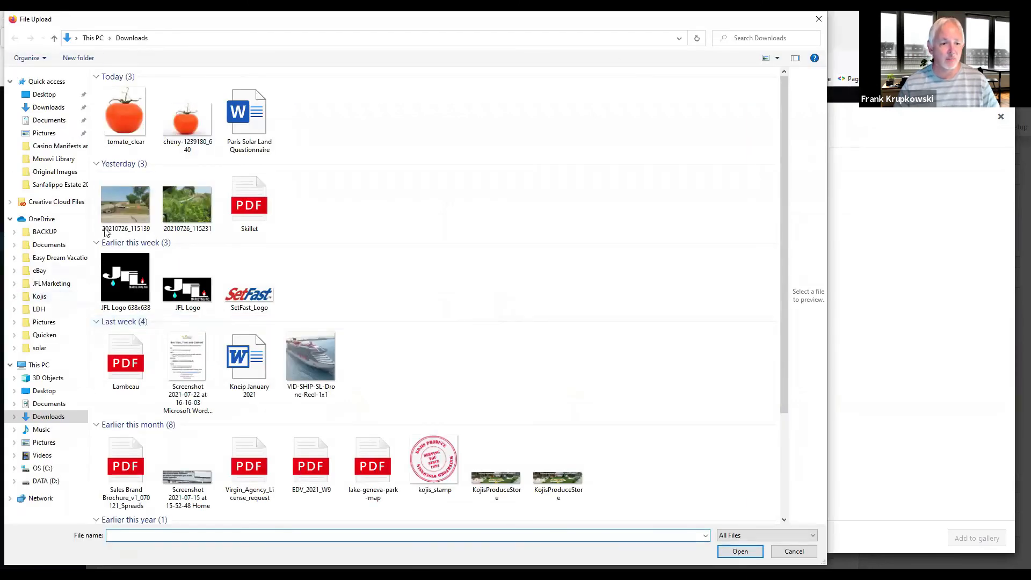
{"action": "left_click", "coordinate": [181, 127]}
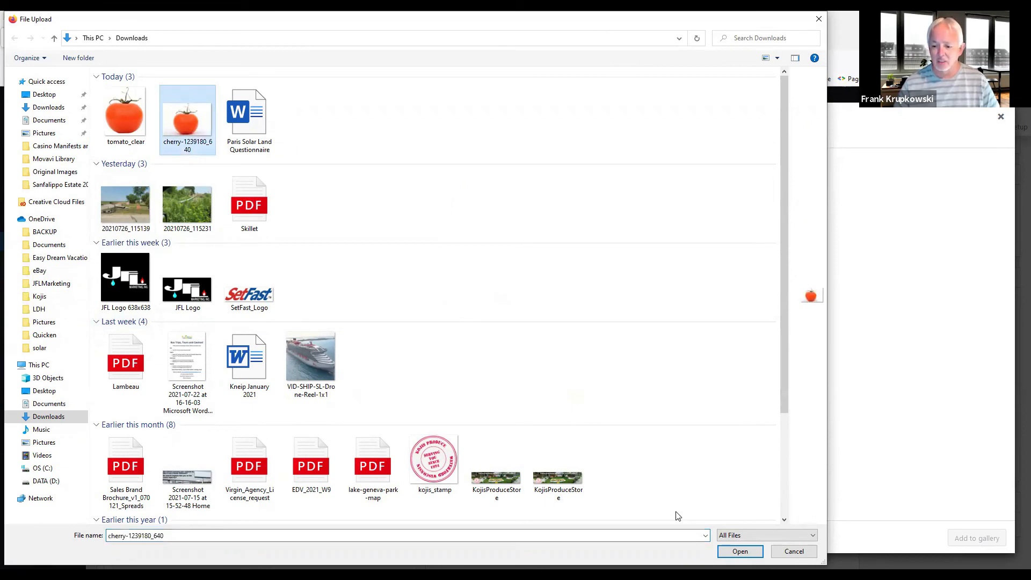
{"action": "left_click", "coordinate": [741, 552]}
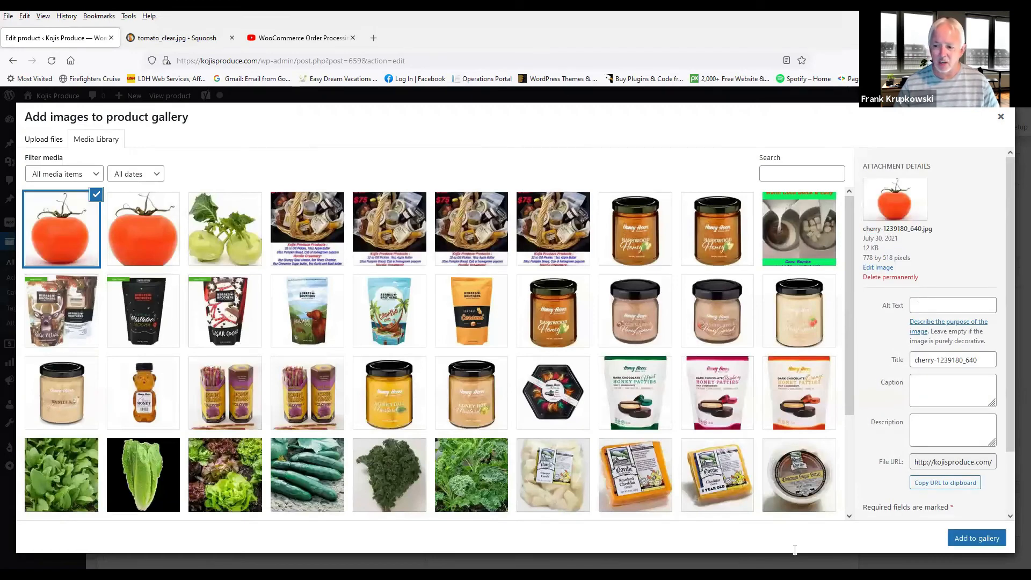
Step: Set the gallery image's alternative text to Tomato and add it to the product gallery
{"action": "left_click", "coordinate": [932, 310]}
{"action": "type", "text": "Tomato"}
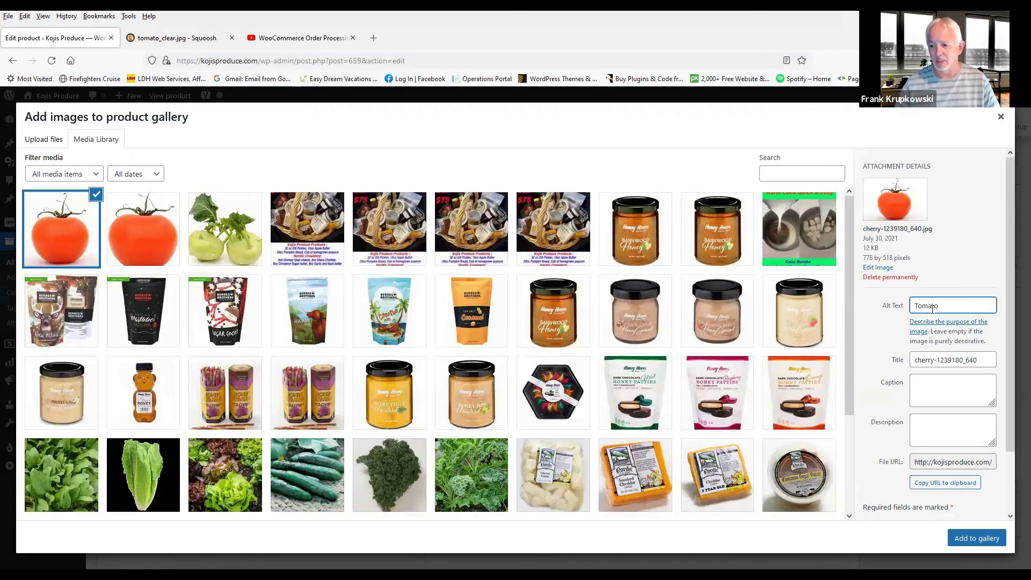
{"action": "left_click", "coordinate": [977, 539]}
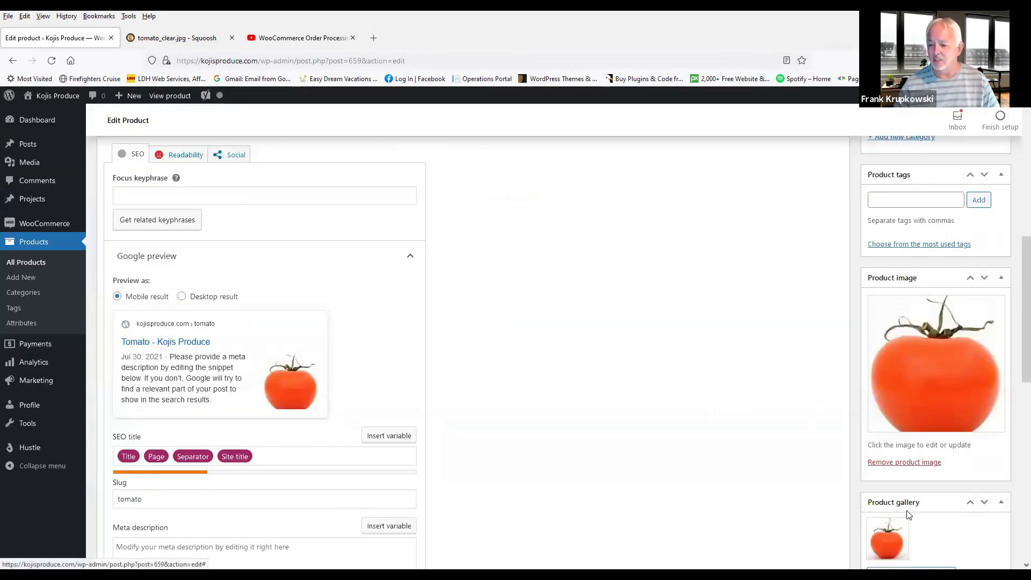
Step: Update the Tomato product to save the new gallery image
{"action": "scroll", "coordinate": [930, 490], "scroll_direction": "down", "scroll_amount": 1}
{"action": "scroll", "coordinate": [930, 489], "scroll_direction": "down", "scroll_amount": 2}
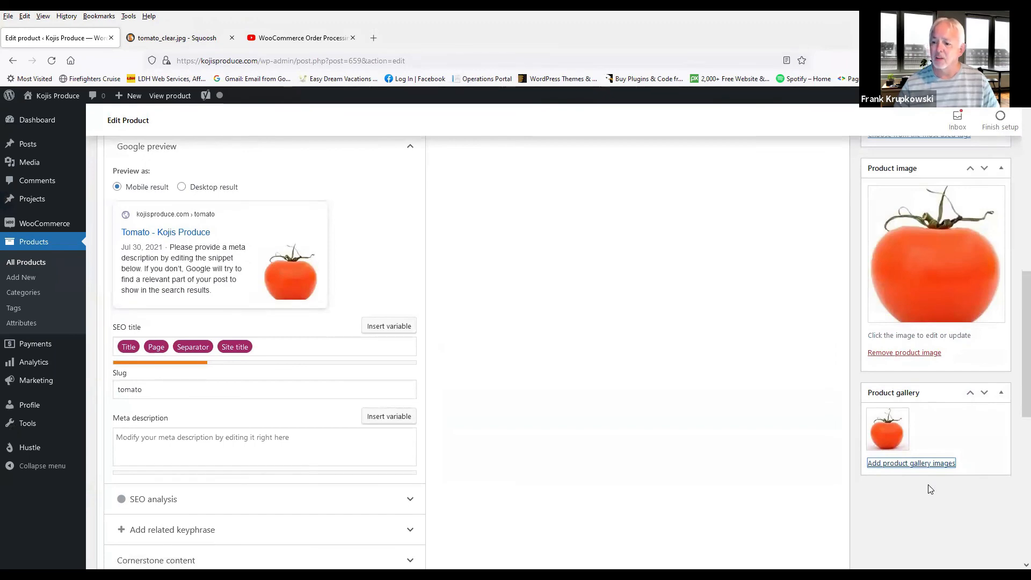
{"action": "scroll", "coordinate": [930, 490], "scroll_direction": "up", "scroll_amount": 15}
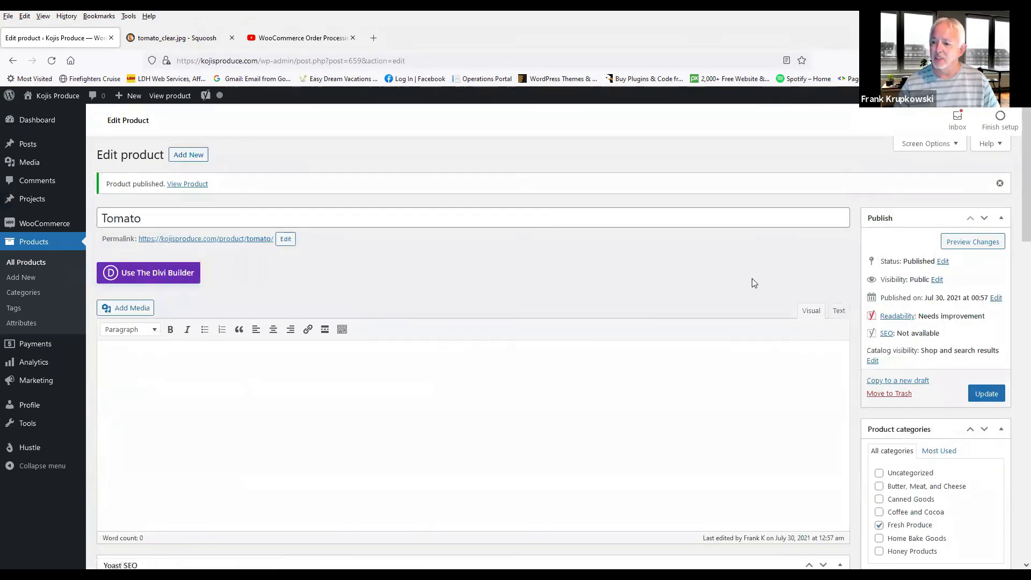
{"action": "left_click", "coordinate": [986, 395]}
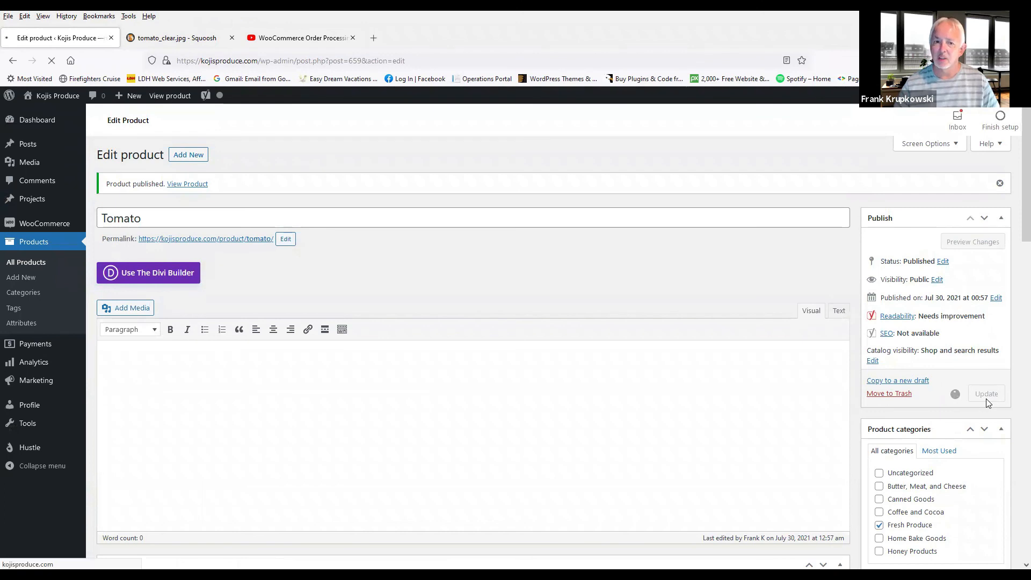